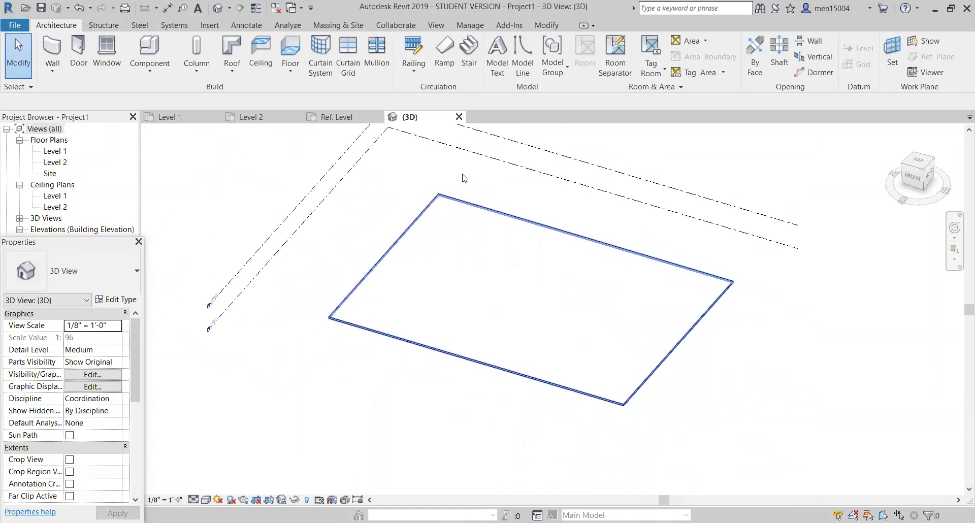
Open the Level 1 floor plan and delete the existing rectangular floor
{"action": "left_click", "coordinate": [170, 116]}
{"action": "scroll", "coordinate": [593, 297], "scroll_direction": "down", "scroll_amount": 4}
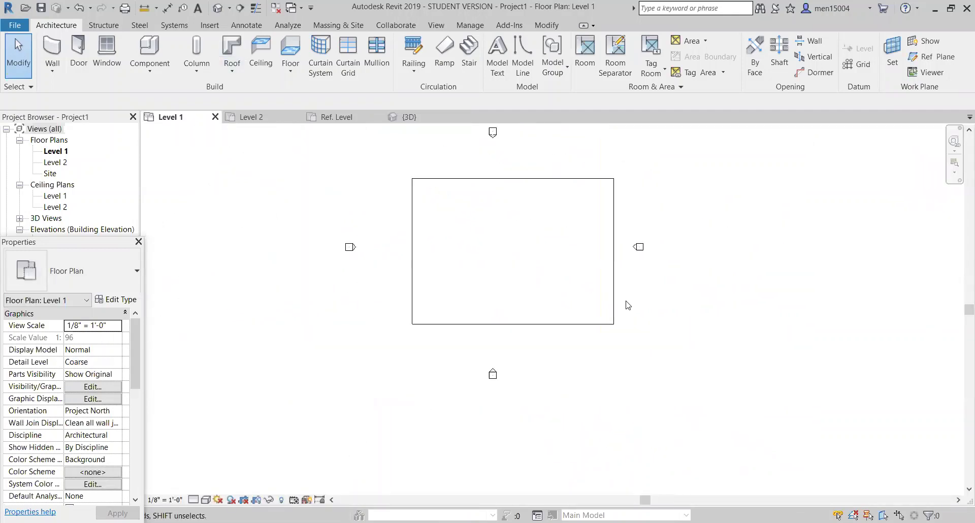
{"action": "middle_click_drag", "start_coordinate": [626, 305], "coordinate": [616, 383]}
{"action": "left_click", "coordinate": [601, 374]}
{"action": "key", "text": "Delete"}
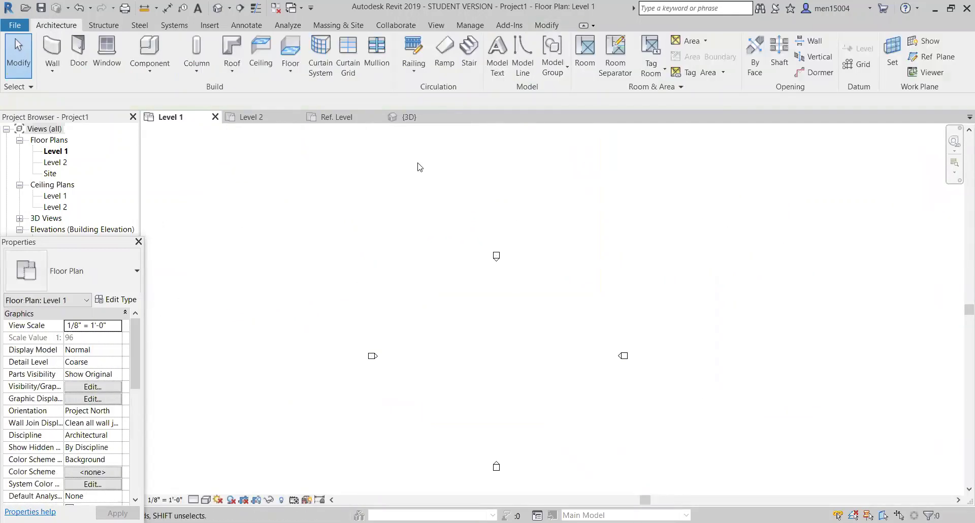
Create a Generic - 12" architectural floor on Level 1 with a rectangular boundary about 92' wide and 104' long
{"action": "left_click", "coordinate": [290, 69]}
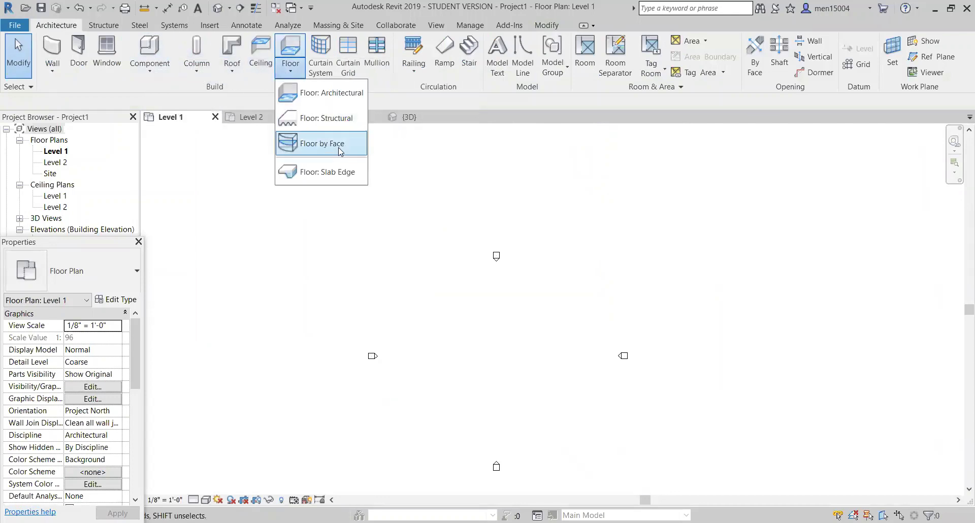
{"action": "left_click", "coordinate": [331, 94]}
{"action": "middle_click_drag", "start_coordinate": [530, 309], "coordinate": [510, 229]}
{"action": "scroll", "coordinate": [511, 229], "scroll_direction": "up", "scroll_amount": 3}
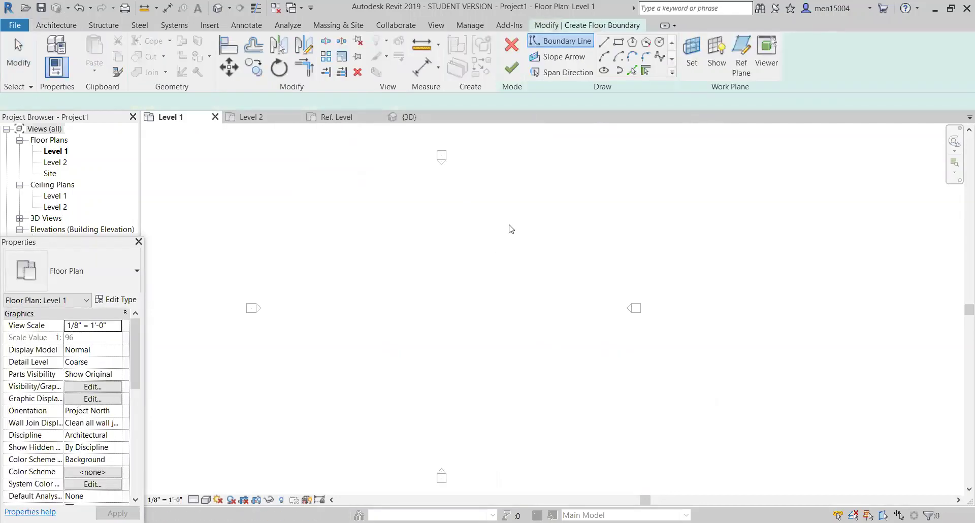
{"action": "left_click", "coordinate": [618, 41]}
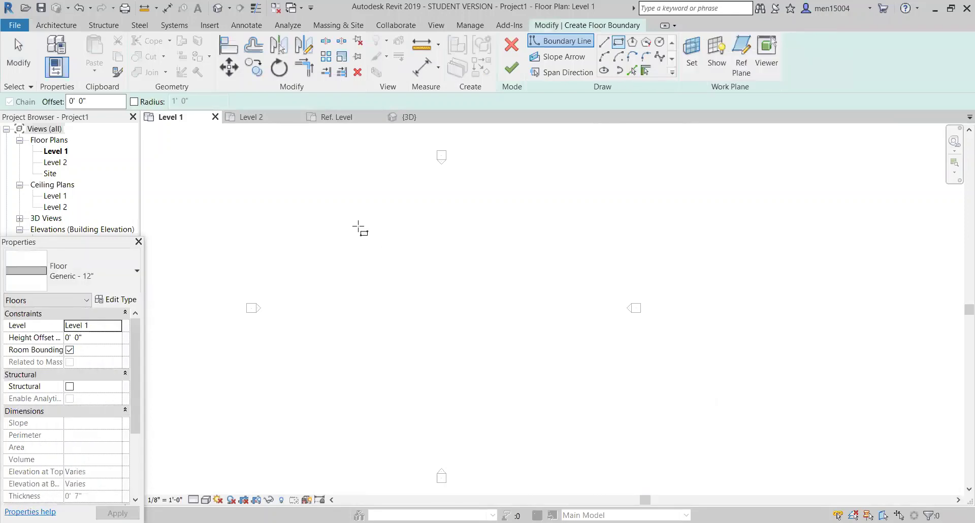
{"action": "left_click", "coordinate": [342, 199]}
{"action": "left_click", "coordinate": [553, 438]}
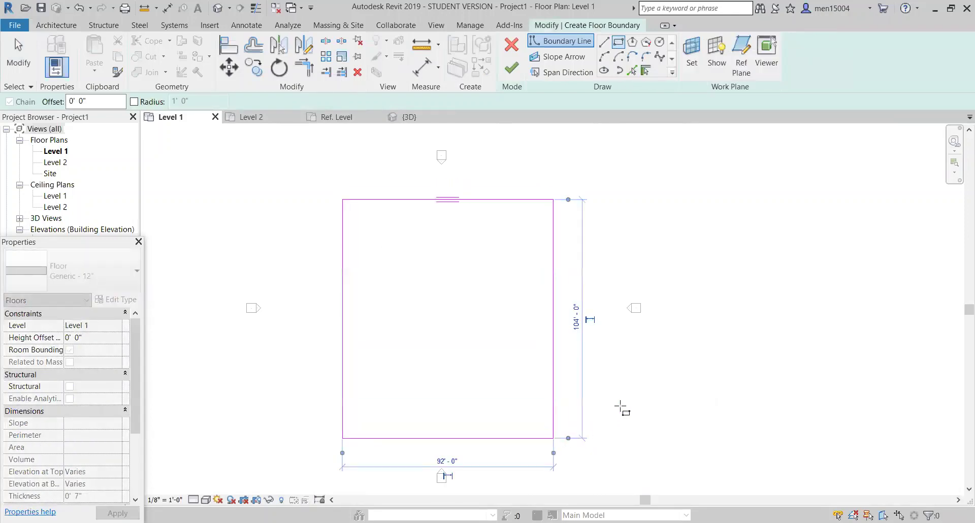
{"action": "left_click", "coordinate": [511, 68]}
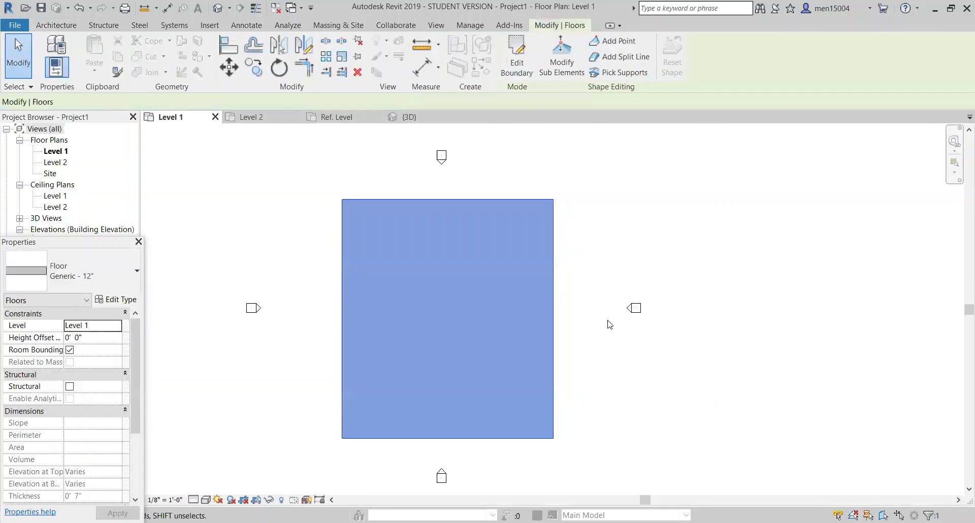
{"action": "left_click", "coordinate": [570, 392]}
Examine the new floor in plan and in the 3D view, including the thickness at its front corner
{"action": "scroll", "coordinate": [570, 391], "scroll_direction": "up", "scroll_amount": 1}
{"action": "scroll", "coordinate": [568, 307], "scroll_direction": "down", "scroll_amount": 1}
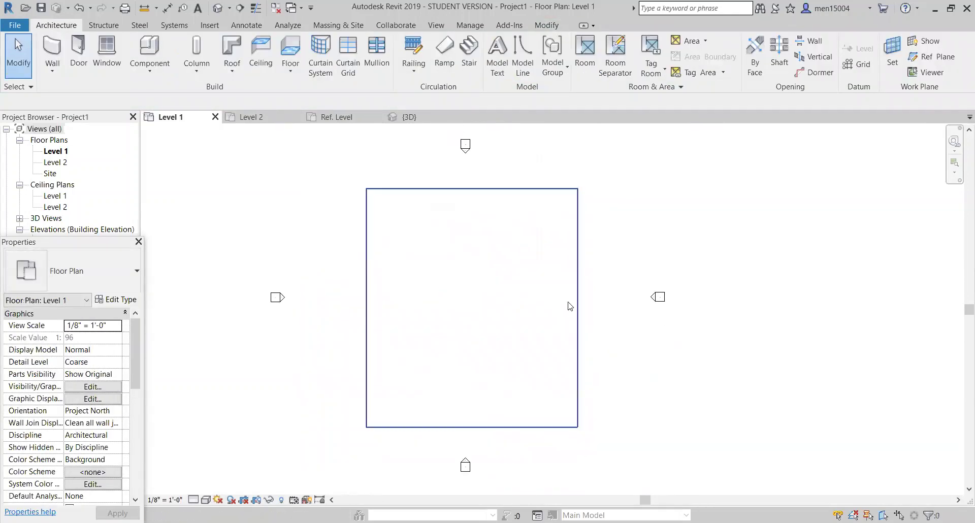
{"action": "scroll", "coordinate": [570, 306], "scroll_direction": "up", "scroll_amount": 1}
{"action": "left_click", "coordinate": [477, 307]}
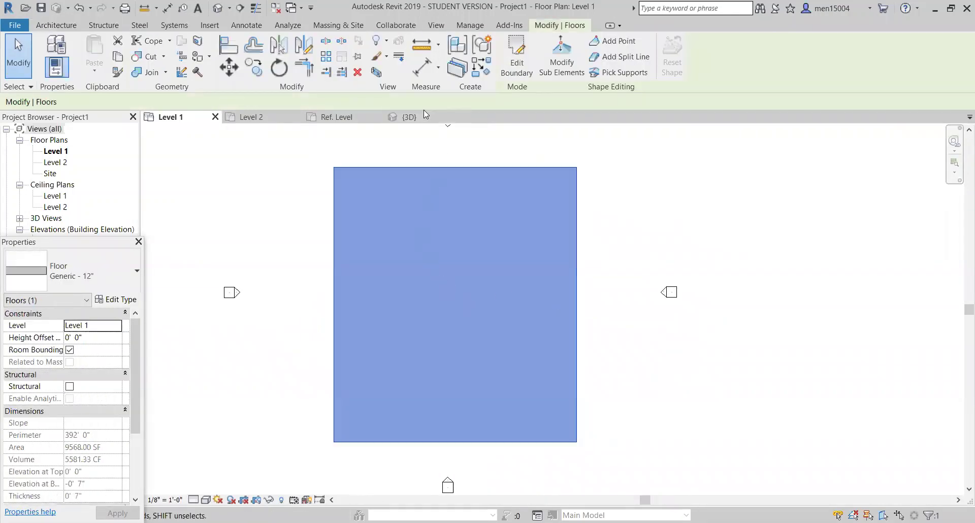
{"action": "left_click", "coordinate": [409, 117]}
{"action": "left_click", "coordinate": [541, 442]}
{"action": "scroll", "coordinate": [569, 401], "scroll_direction": "up", "scroll_amount": 3}
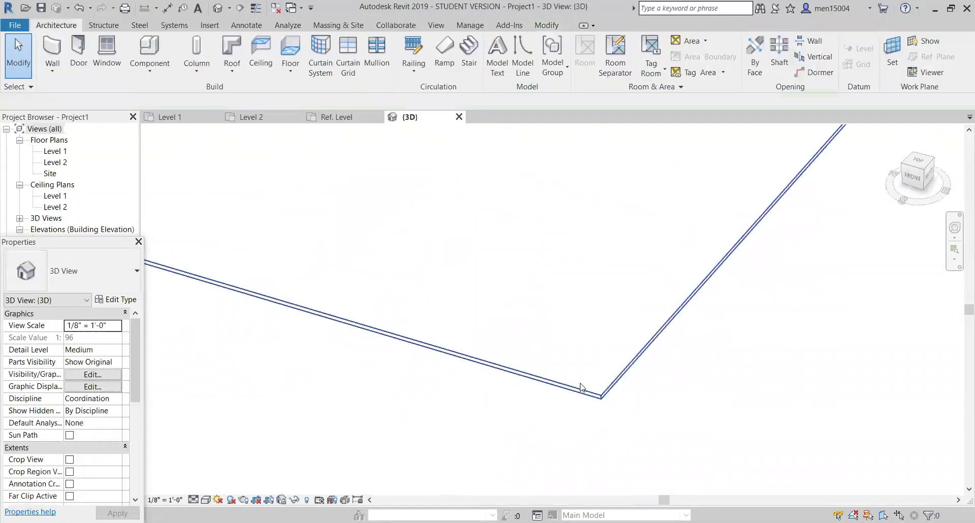
{"action": "left_click", "coordinate": [616, 398]}
{"action": "scroll", "coordinate": [644, 441], "scroll_direction": "down", "scroll_amount": 3}
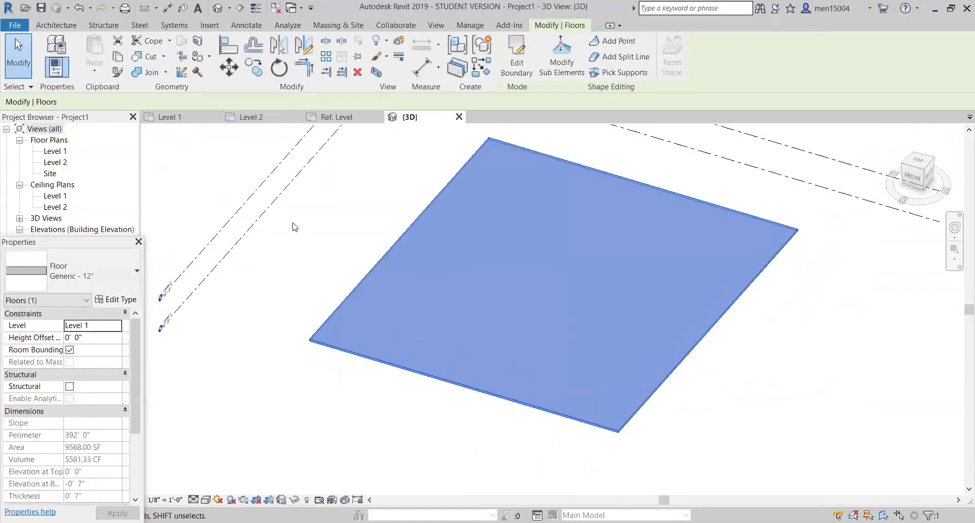
Start a floor slab edge and review the profile in the type properties of Thickened 24" x 12"
{"action": "left_click", "coordinate": [56, 25]}
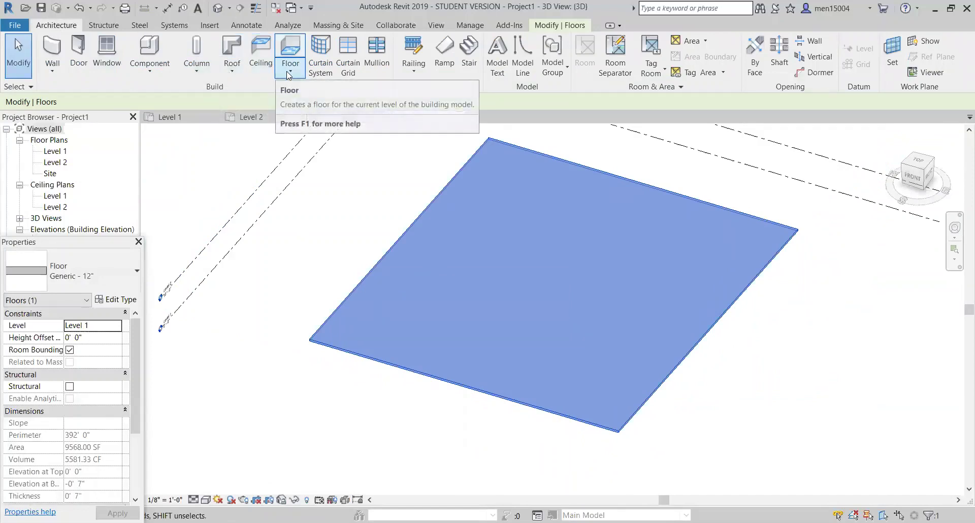
{"action": "left_click", "coordinate": [299, 74]}
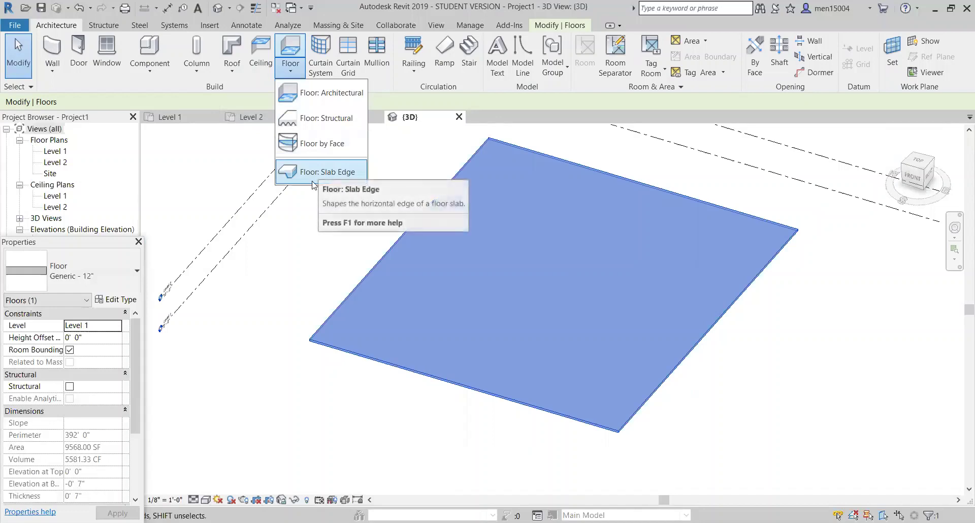
{"action": "left_click", "coordinate": [326, 171]}
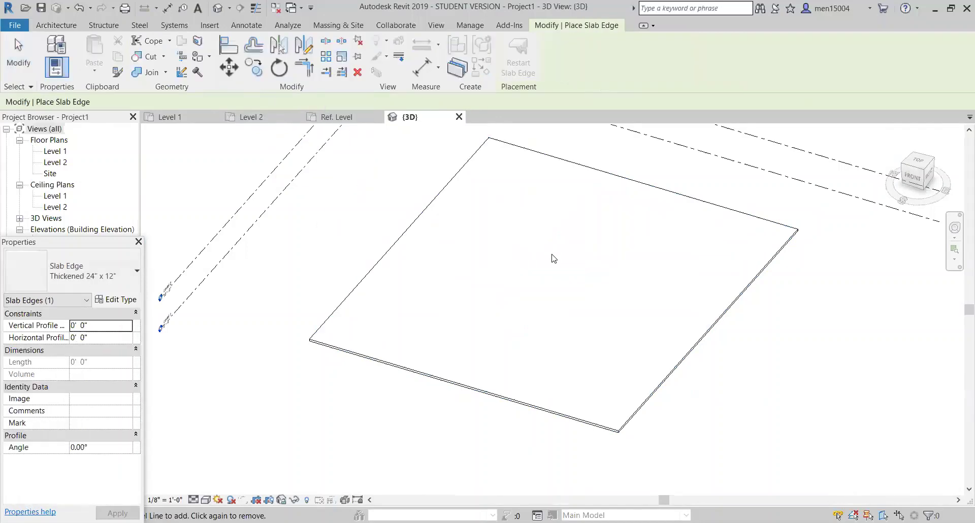
{"action": "scroll", "coordinate": [554, 269], "scroll_direction": "up", "scroll_amount": 2}
{"action": "scroll", "coordinate": [447, 340], "scroll_direction": "down", "scroll_amount": 2}
{"action": "scroll", "coordinate": [268, 333], "scroll_direction": "up", "scroll_amount": 1}
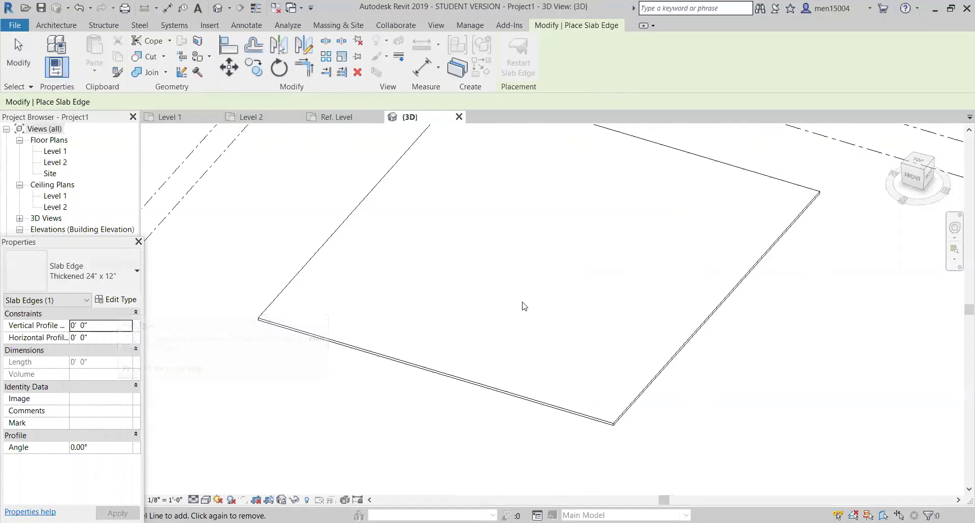
{"action": "left_click", "coordinate": [116, 299]}
{"action": "left_click_drag", "start_coordinate": [592, 147], "coordinate": [522, 182]}
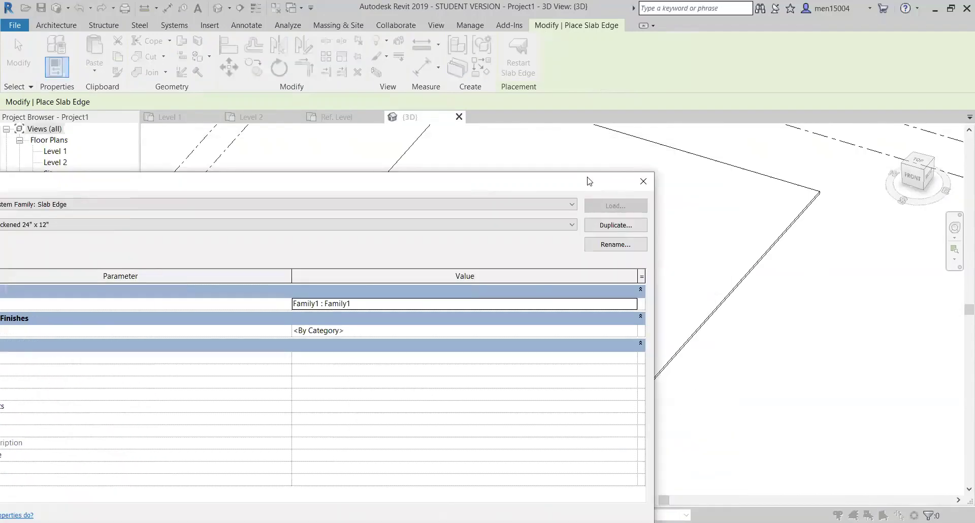
{"action": "left_click_drag", "start_coordinate": [589, 182], "coordinate": [687, 154]}
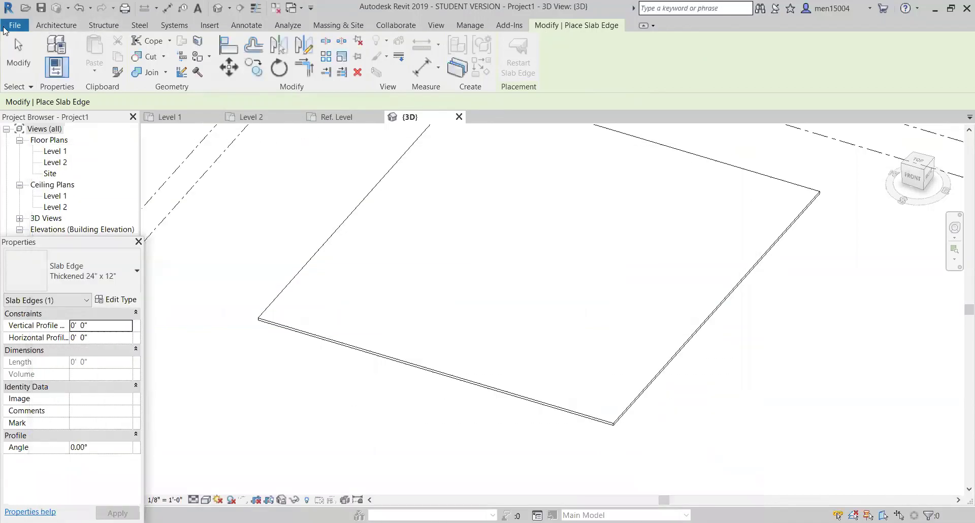
{"action": "left_click", "coordinate": [4, 30]}
{"action": "mouse_move", "coordinate": [51, 73]}
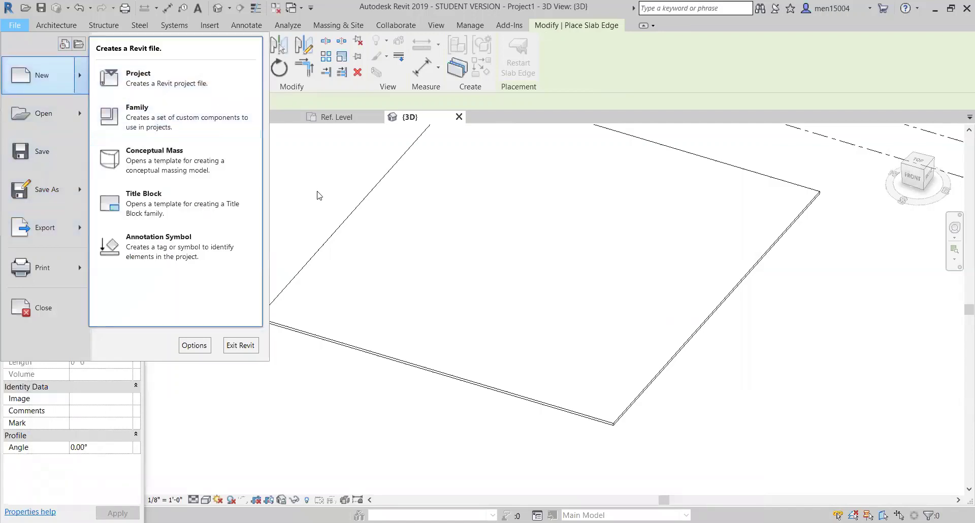
{"action": "left_click", "coordinate": [215, 126]}
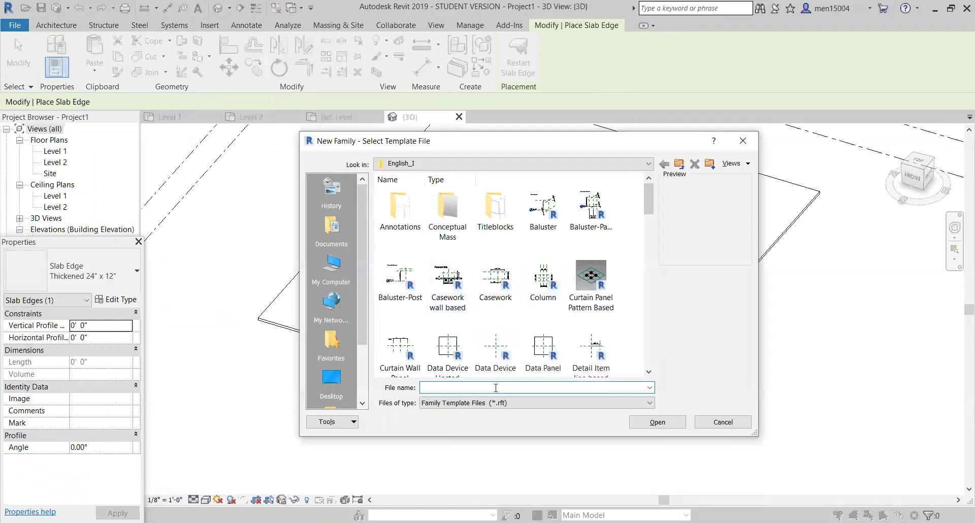
{"action": "type", "text": "p"}
{"action": "key", "text": "Down"}
{"action": "key", "text": "Return"}
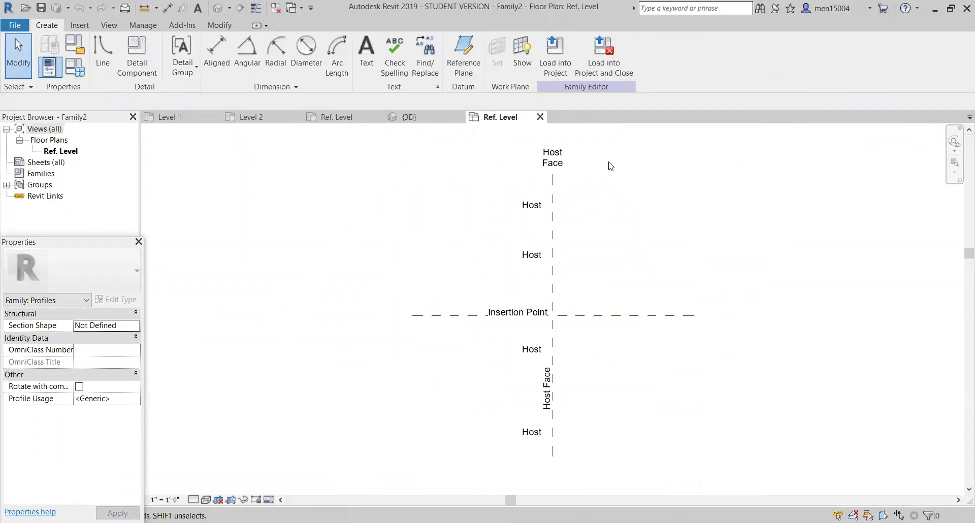
{"action": "double_click", "coordinate": [15, 26]}
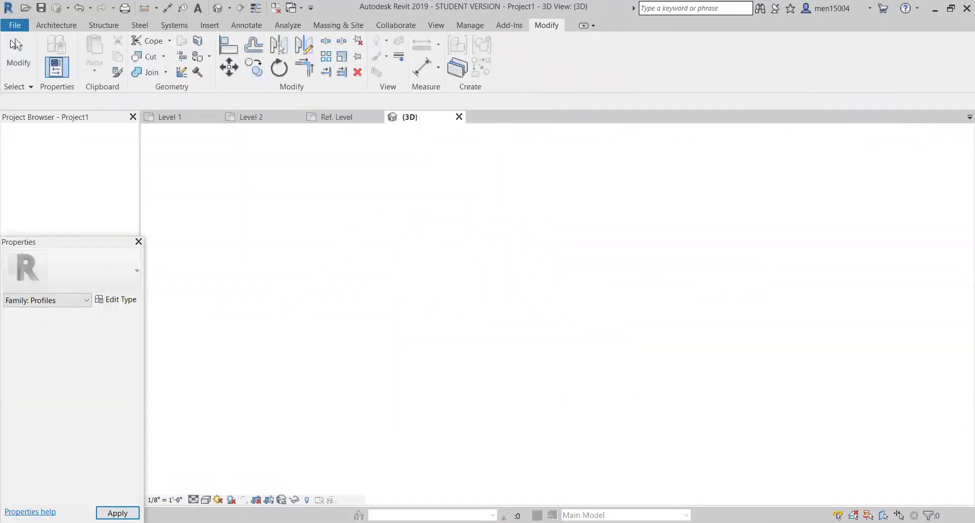
Create a new family from the Profile.rft template
{"action": "left_click", "coordinate": [11, 30]}
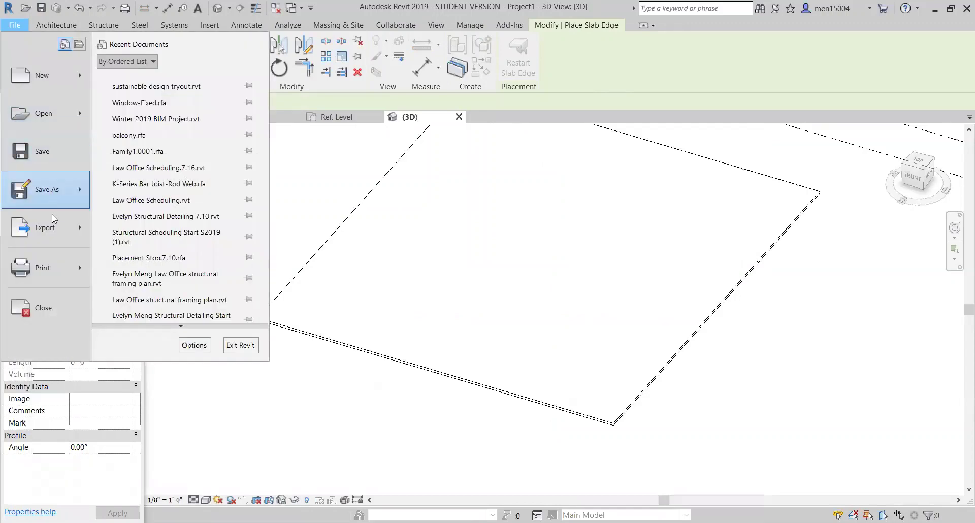
{"action": "mouse_move", "coordinate": [50, 85]}
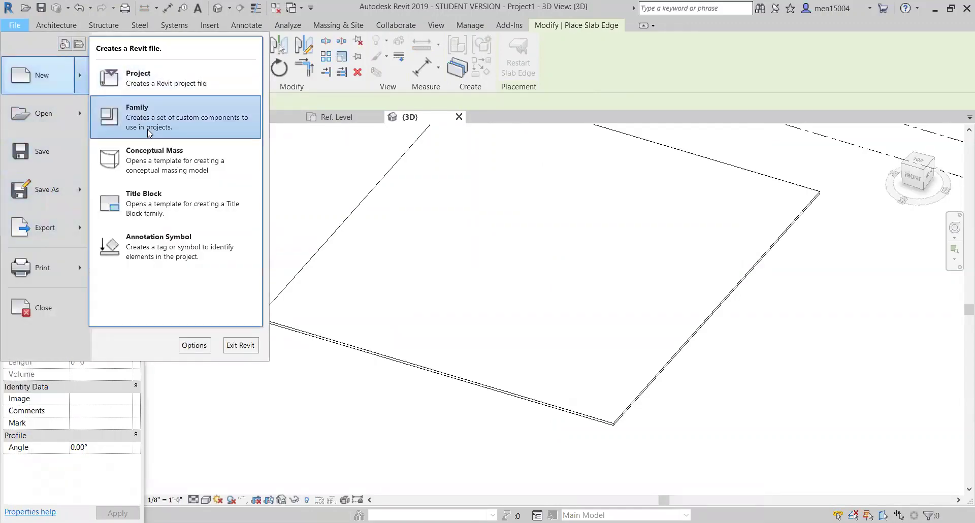
{"action": "left_click", "coordinate": [469, 170]}
{"action": "scroll", "coordinate": [476, 288], "scroll_direction": "down", "scroll_amount": 6}
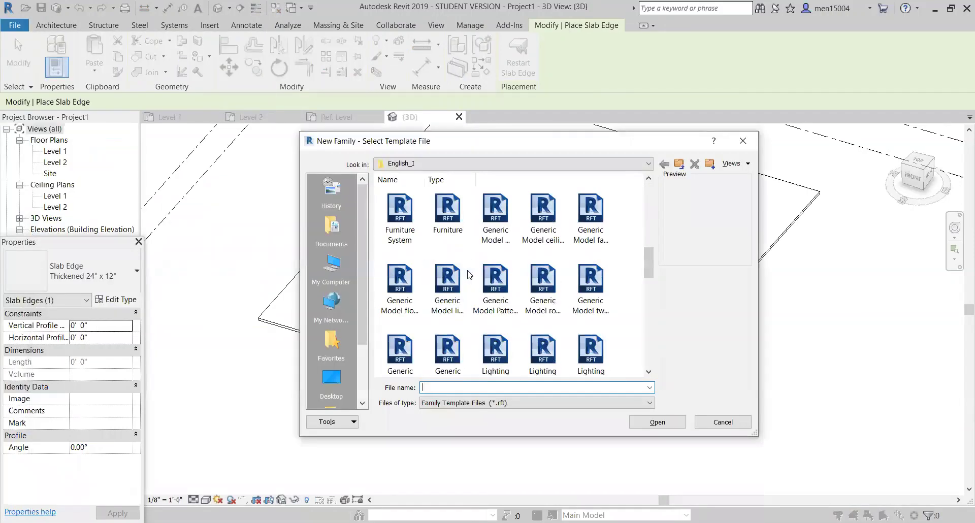
{"action": "left_click", "coordinate": [419, 302]}
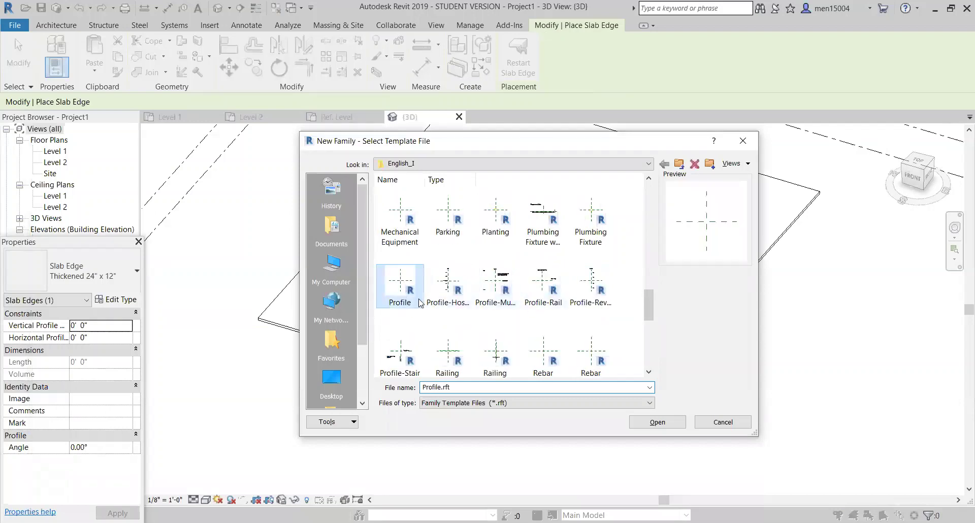
{"action": "left_click", "coordinate": [657, 422]}
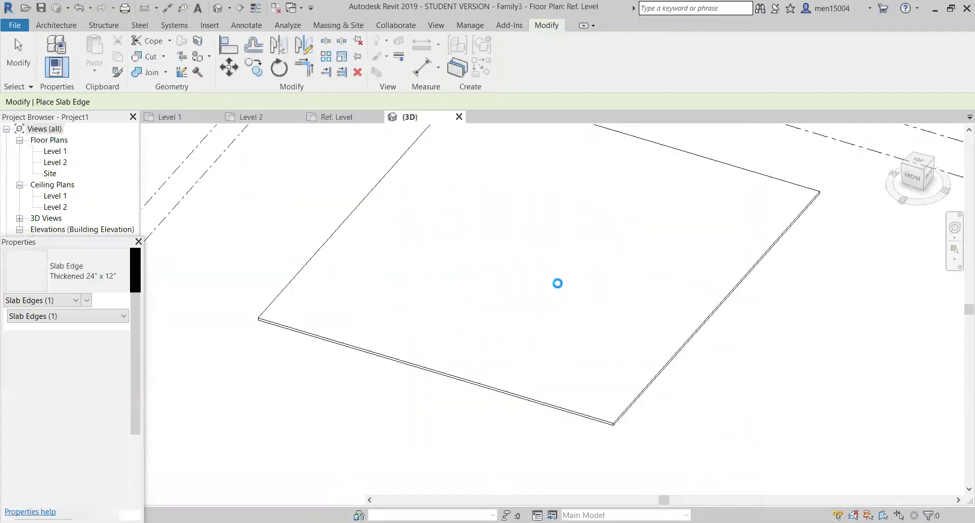
Sketch the first two profile lines from the reference plane intersection: 6" straight up, followed by 6" horizontally to the right
{"action": "scroll", "coordinate": [508, 285], "scroll_direction": "up", "scroll_amount": 2}
{"action": "middle_click_drag", "start_coordinate": [508, 286], "coordinate": [203, 290]}
{"action": "scroll", "coordinate": [326, 304], "scroll_direction": "up", "scroll_amount": 3}
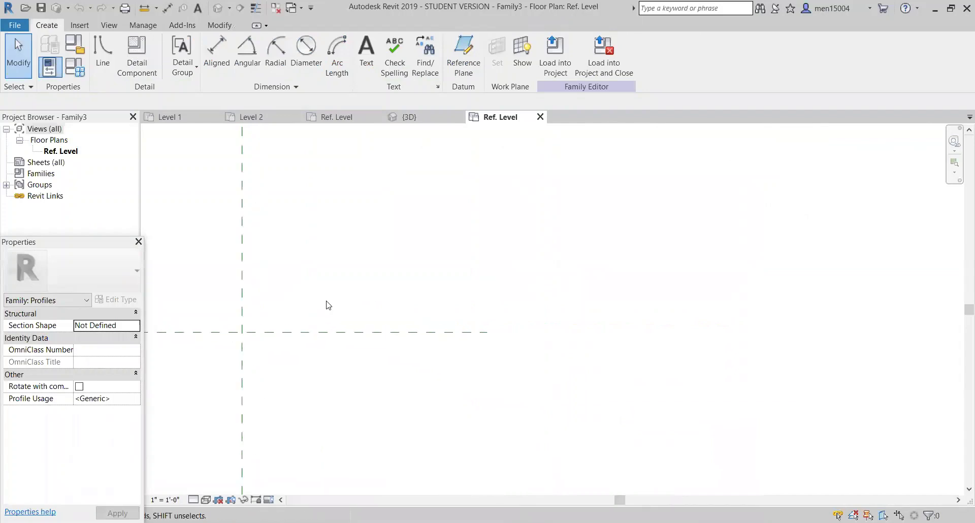
{"action": "middle_click_drag", "start_coordinate": [332, 302], "coordinate": [463, 296]}
{"action": "scroll", "coordinate": [433, 271], "scroll_direction": "up", "scroll_amount": 1}
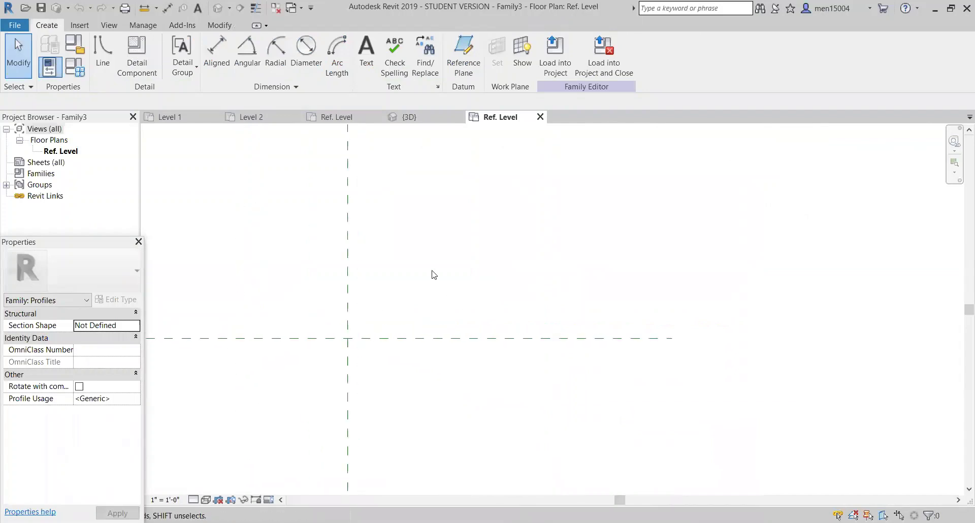
{"action": "left_click", "coordinate": [102, 51]}
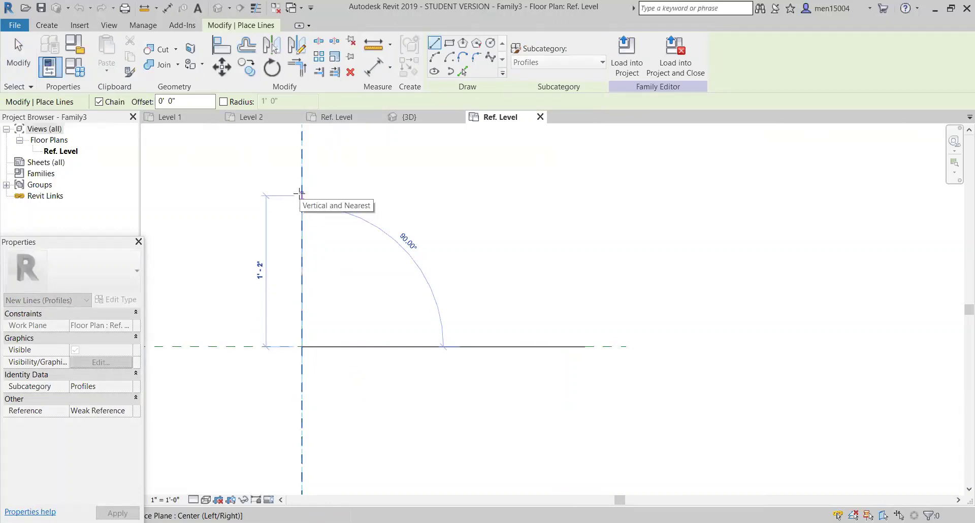
{"action": "type", "text": "6"}
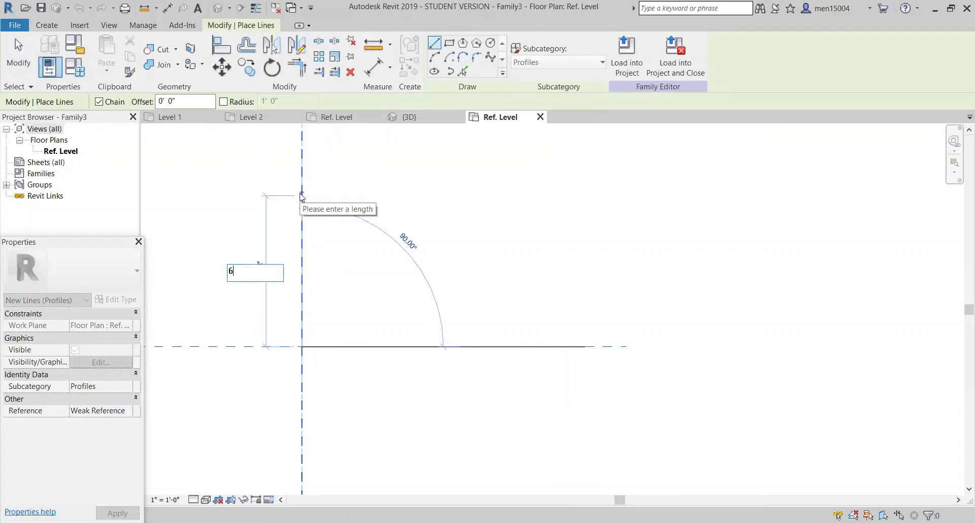
{"action": "key", "text": "Return"}
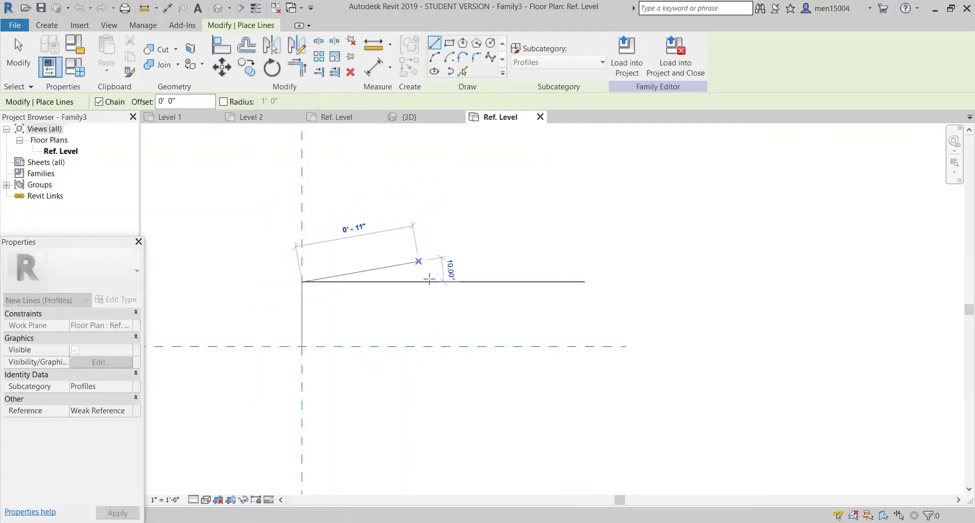
{"action": "scroll", "coordinate": [402, 282], "scroll_direction": "up", "scroll_amount": 3}
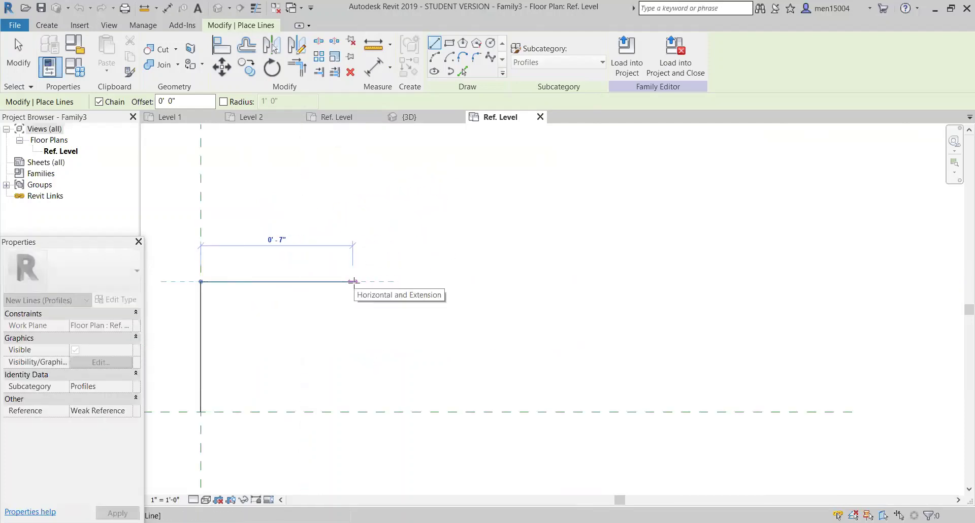
{"action": "type", "text": "6\""}
{"action": "key", "text": "Return"}
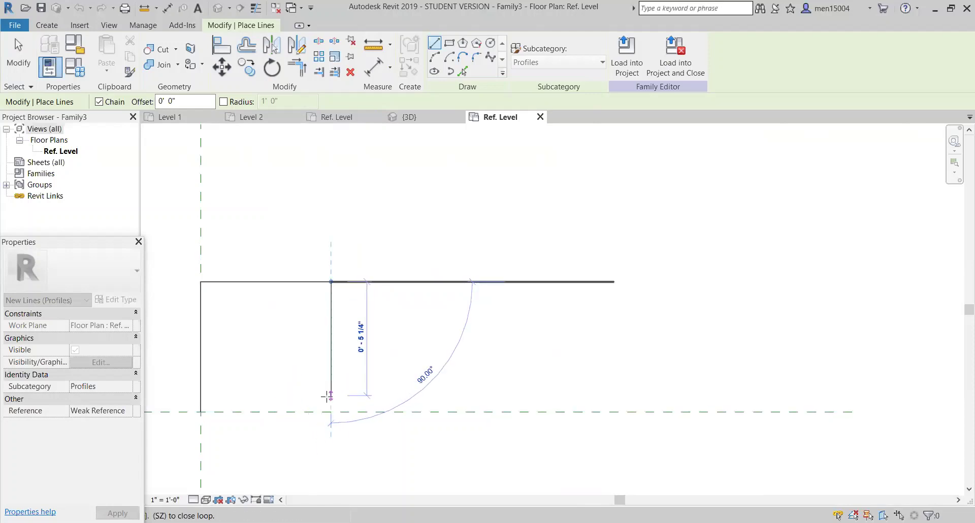
Close the stepped profile with a drop of about 5 1/4", a horizontal ledge, a short drop and a base along the horizontal reference plane
{"action": "left_click", "coordinate": [330, 395]}
{"action": "left_click", "coordinate": [461, 395]}
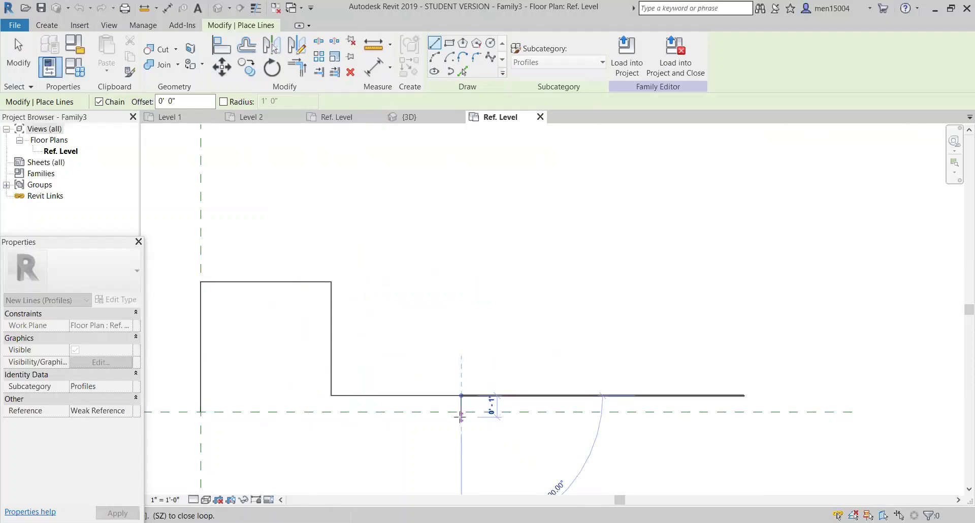
{"action": "left_click", "coordinate": [461, 411]}
{"action": "left_click", "coordinate": [200, 412]}
{"action": "key", "text": "Escape"}
{"action": "key", "text": "Escape"}
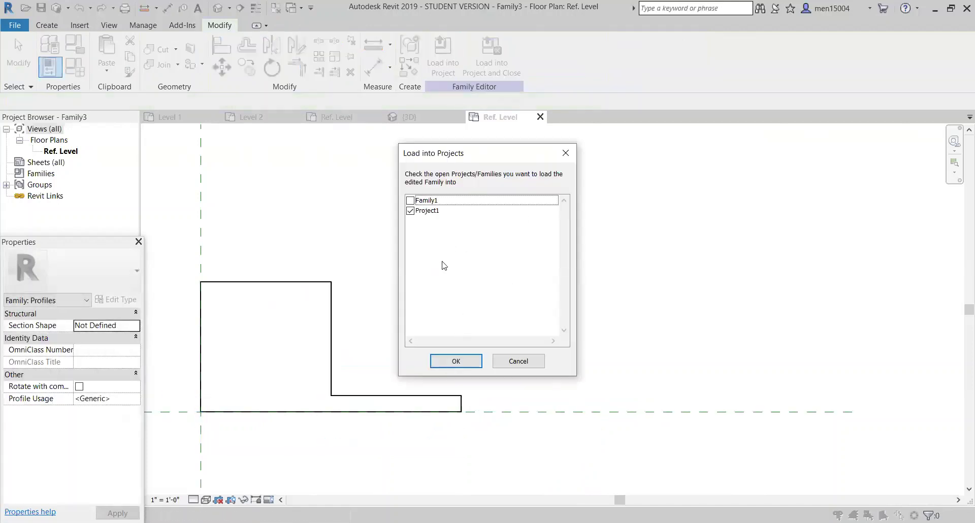
Load the stepped profile family into Project1 and start a floor slab edge
{"action": "left_click", "coordinate": [465, 366]}
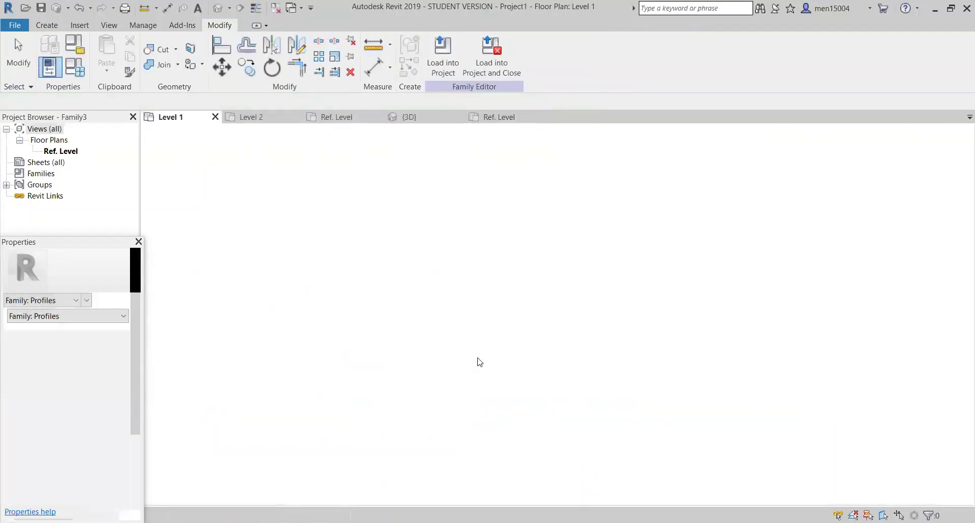
{"action": "left_click", "coordinate": [373, 168]}
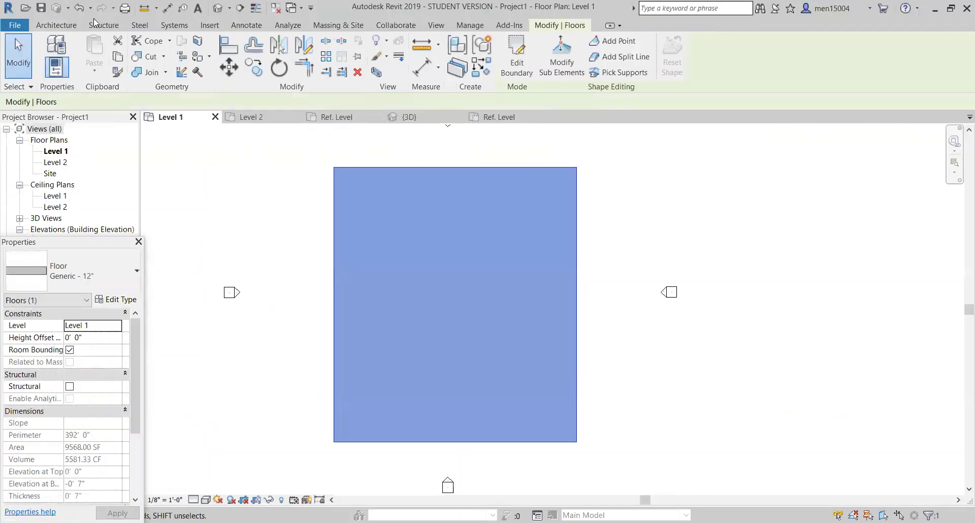
{"action": "left_click", "coordinate": [57, 25]}
{"action": "left_click", "coordinate": [232, 71]}
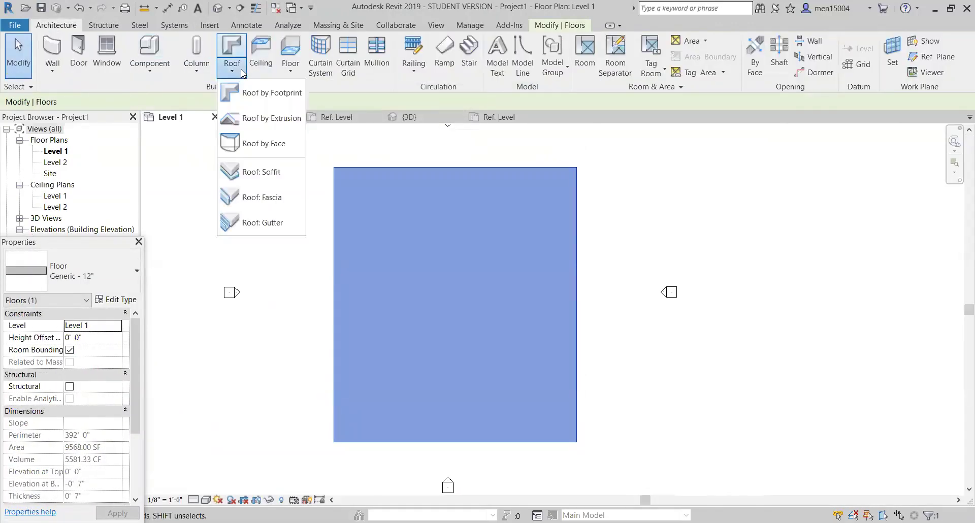
{"action": "left_click", "coordinate": [291, 72]}
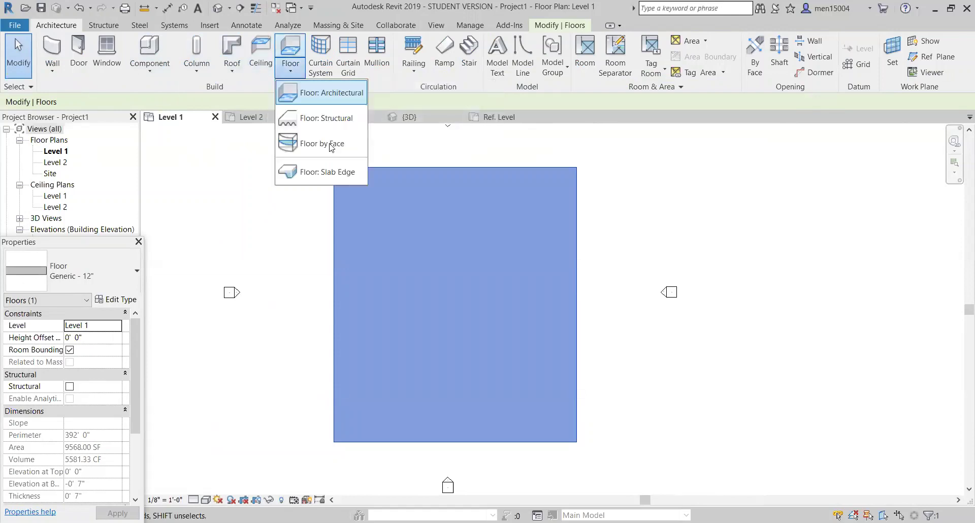
{"action": "left_click", "coordinate": [328, 173]}
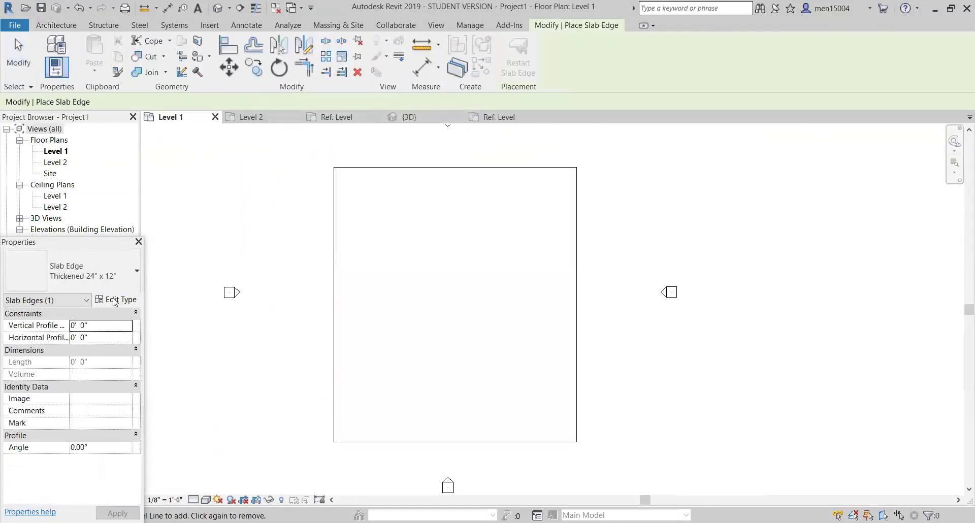
Set the profile of the slab edge type Thickened 24" x 12" to Family3 : Family3
{"action": "left_click", "coordinate": [114, 301]}
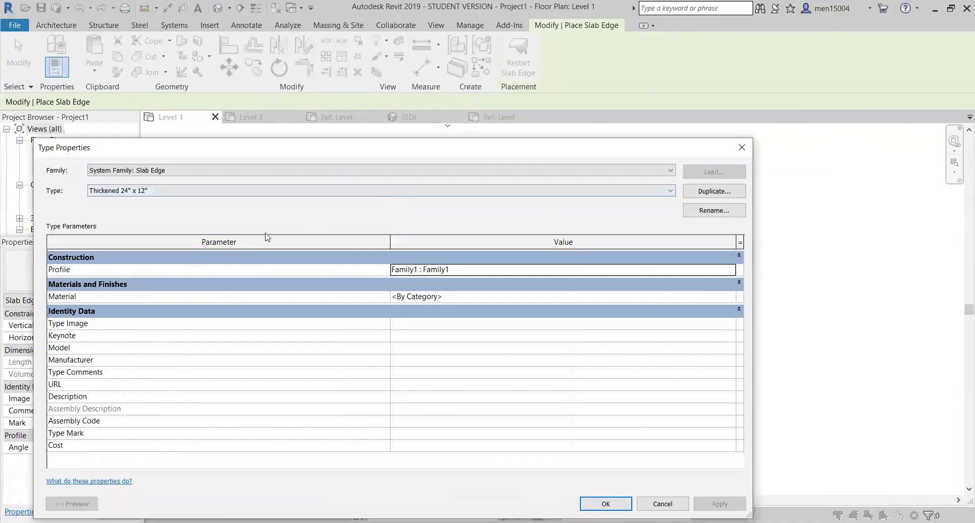
{"action": "left_click", "coordinate": [298, 191]}
{"action": "left_click", "coordinate": [300, 200]}
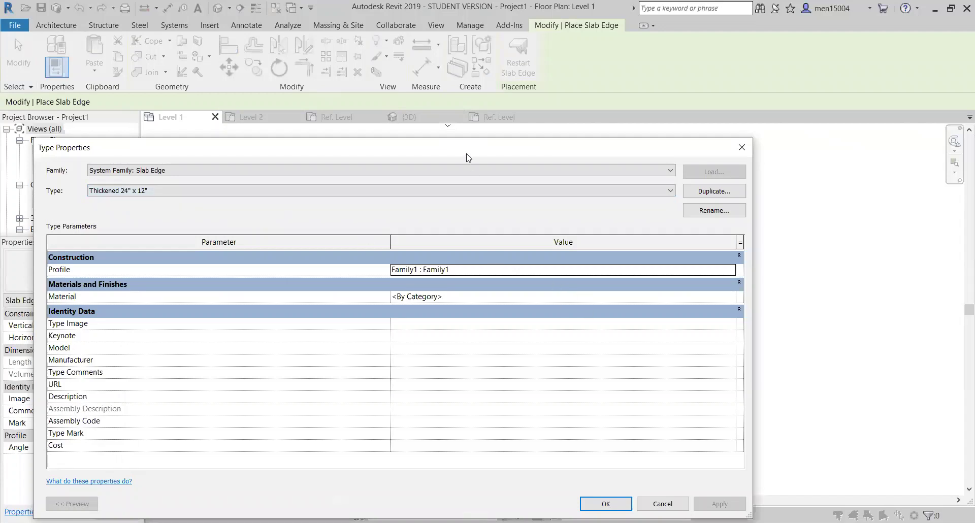
{"action": "left_click_drag", "start_coordinate": [463, 157], "coordinate": [254, 153]}
{"action": "left_click", "coordinate": [520, 265]}
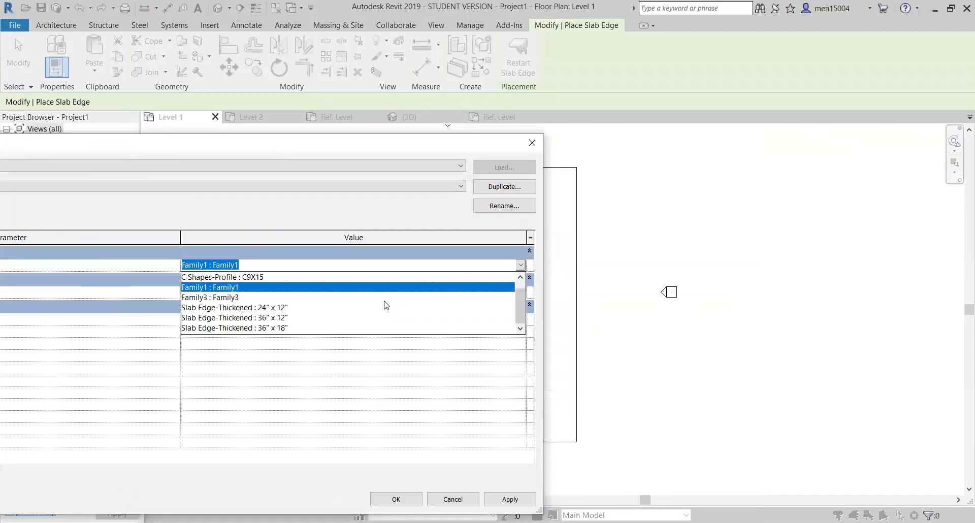
{"action": "key", "text": "Return"}
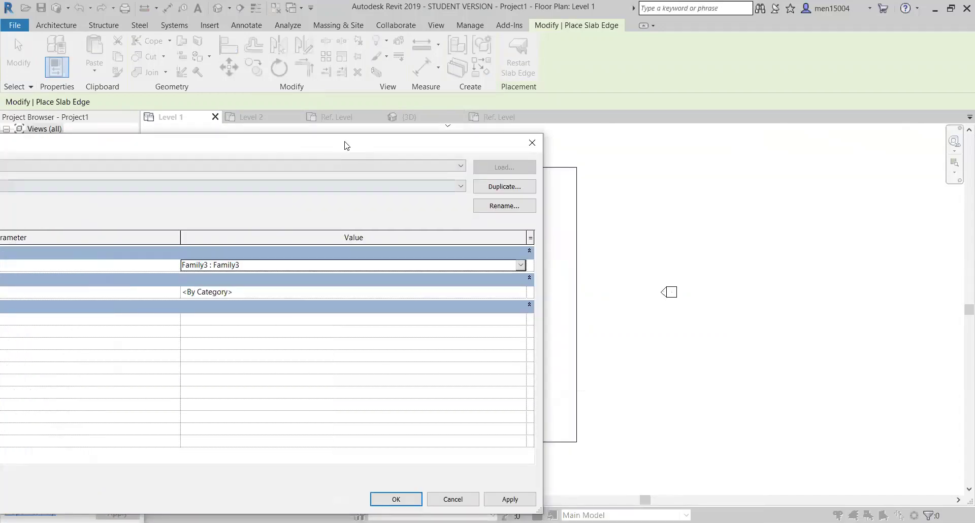
{"action": "left_click_drag", "start_coordinate": [344, 146], "coordinate": [530, 138]}
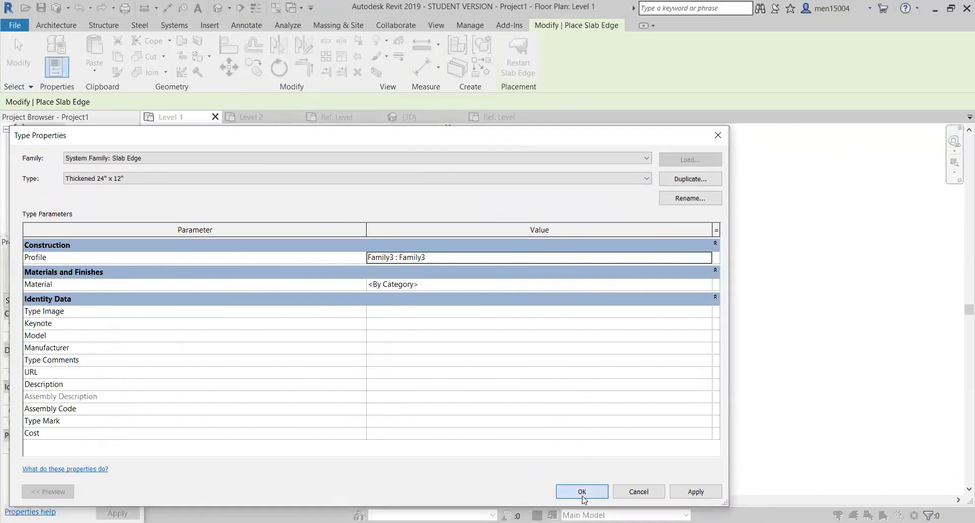
{"action": "left_click", "coordinate": [581, 491]}
Place a slab edge along the front edge of the floor in the 3D view
{"action": "scroll", "coordinate": [621, 379], "scroll_direction": "up", "scroll_amount": 2}
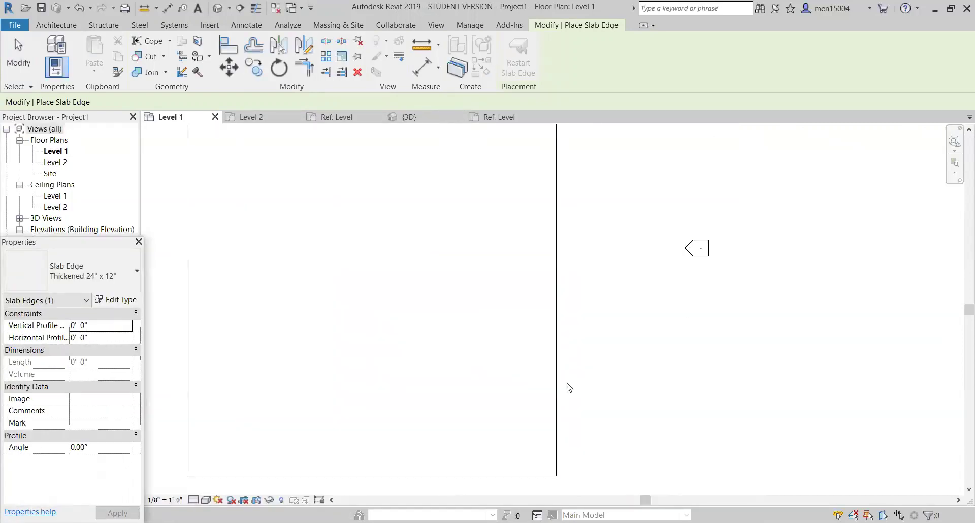
{"action": "left_click", "coordinate": [409, 118]}
{"action": "left_click", "coordinate": [544, 397]}
{"action": "scroll", "coordinate": [628, 396], "scroll_direction": "down", "scroll_amount": 5}
{"action": "middle_click_drag", "start_coordinate": [528, 424], "coordinate": [285, 483]}
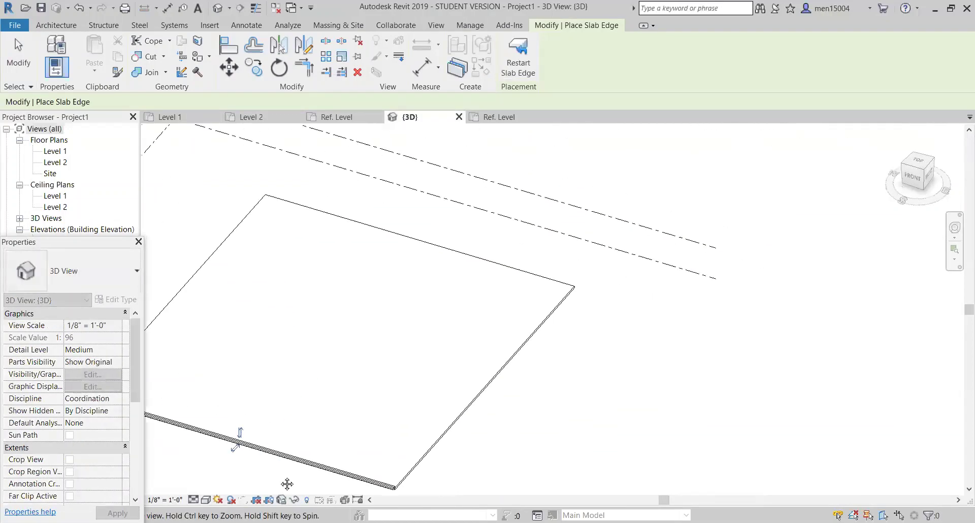
Add a slab edge along the back edge of the floor and end the placement
{"action": "scroll", "coordinate": [526, 294], "scroll_direction": "up", "scroll_amount": 5}
{"action": "middle_click_drag", "start_coordinate": [535, 280], "coordinate": [504, 333]}
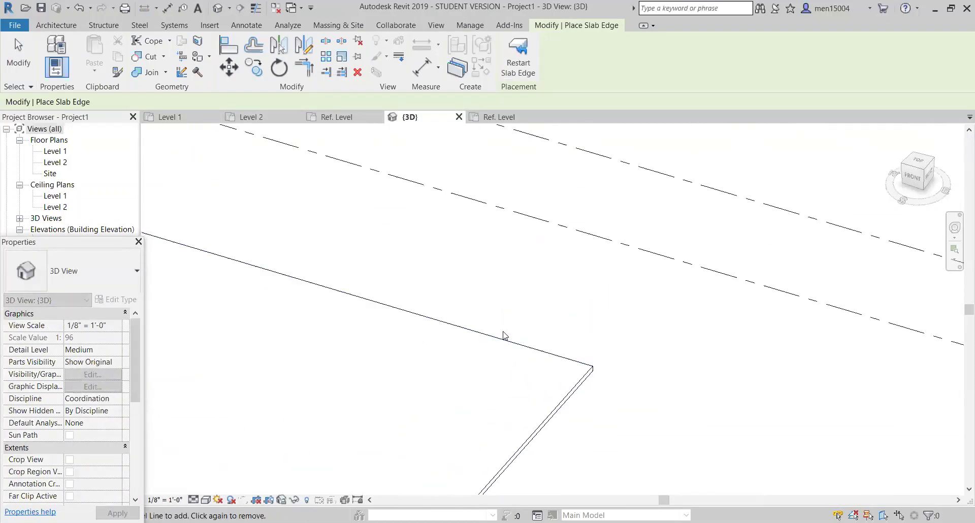
{"action": "left_click", "coordinate": [503, 346]}
{"action": "scroll", "coordinate": [594, 345], "scroll_direction": "down", "scroll_amount": 5}
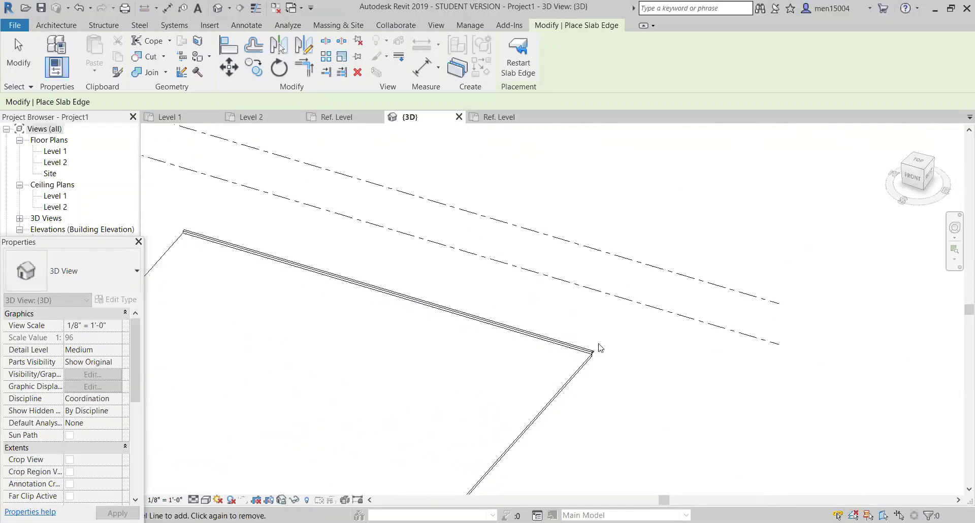
{"action": "scroll", "coordinate": [533, 442], "scroll_direction": "up", "scroll_amount": 2}
{"action": "key", "text": "Escape"}
{"action": "key", "text": "Escape"}
{"action": "middle_click_drag", "start_coordinate": [499, 473], "coordinate": [533, 330]}
{"action": "scroll", "coordinate": [512, 363], "scroll_direction": "up", "scroll_amount": 6}
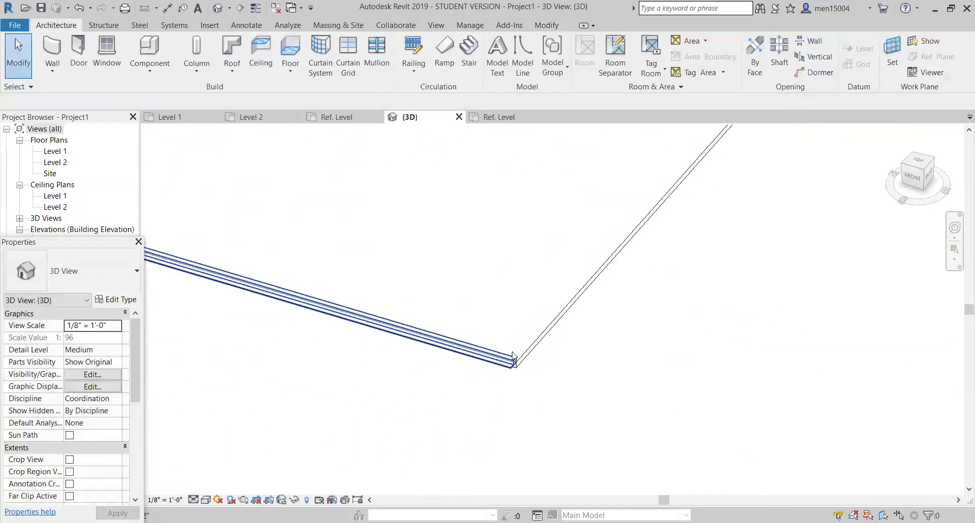
{"action": "scroll", "coordinate": [512, 363], "scroll_direction": "up", "scroll_amount": 2}
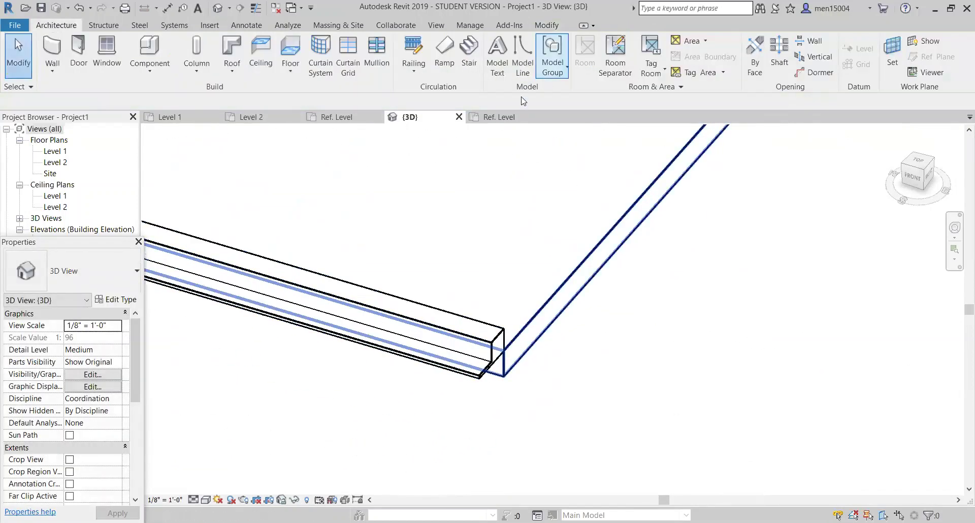
In the Family3 profile, move all profile lines straight down so the upper left corner sits on the reference plane intersection
{"action": "left_click", "coordinate": [509, 118]}
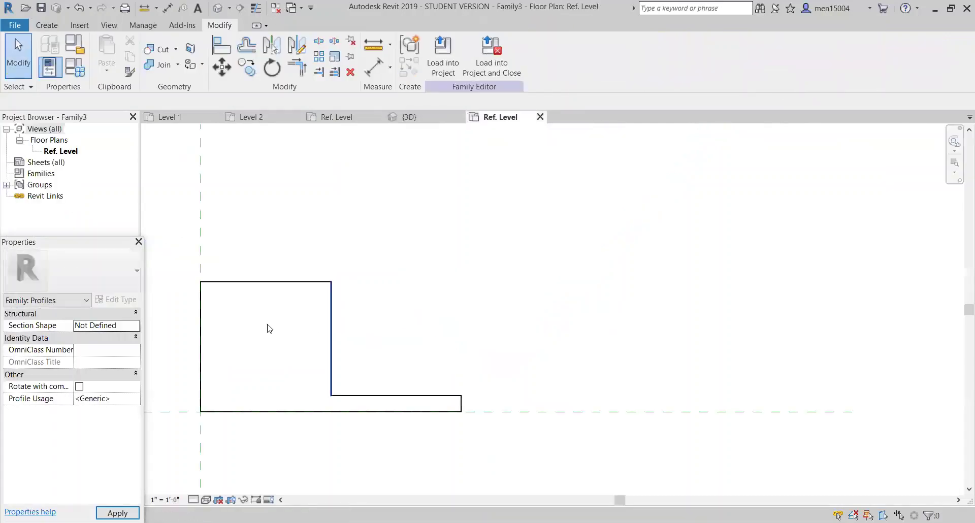
{"action": "mouse_move", "coordinate": [226, 224]}
{"action": "left_mouse_down"}
{"action": "mouse_move", "coordinate": [514, 421]}
{"action": "mouse_move", "coordinate": [496, 422]}
{"action": "left_mouse_up"}
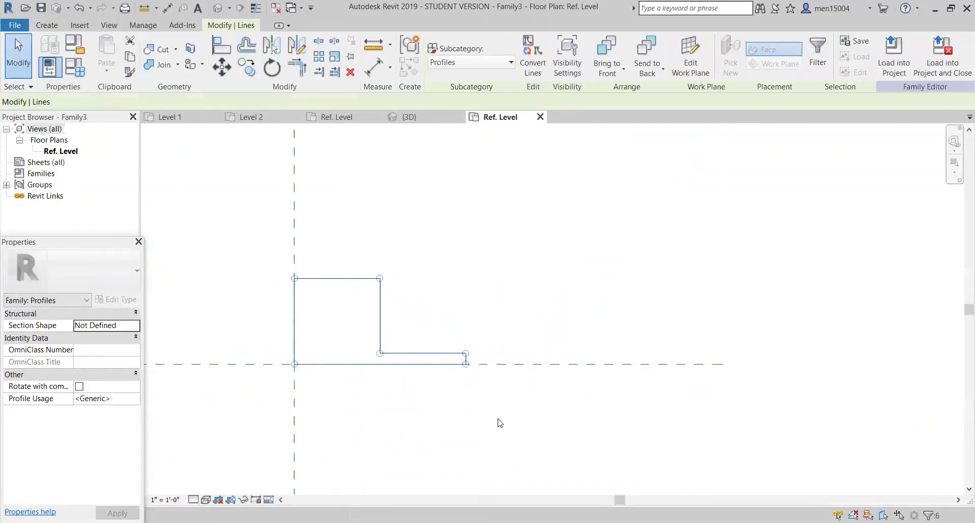
{"action": "left_click_drag", "start_coordinate": [234, 224], "coordinate": [537, 446]}
{"action": "left_click", "coordinate": [221, 66]}
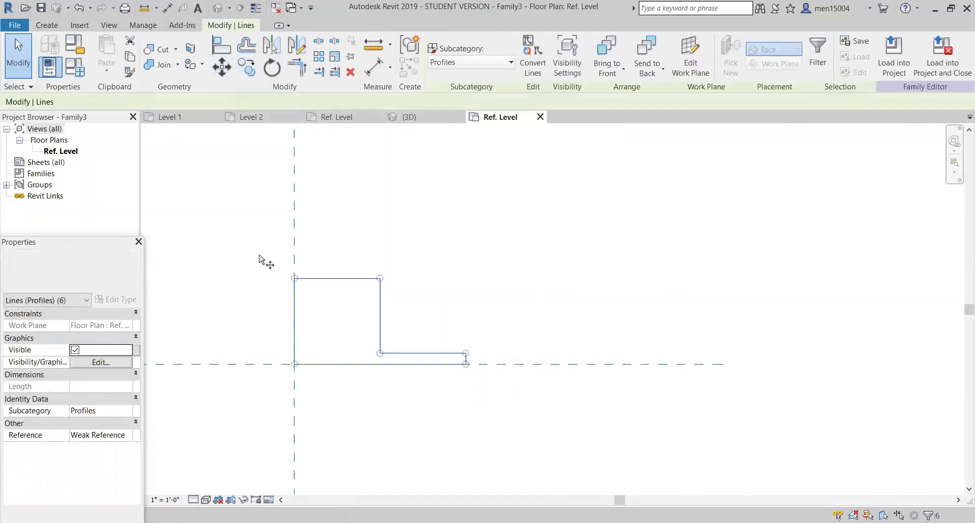
{"action": "left_click", "coordinate": [294, 278]}
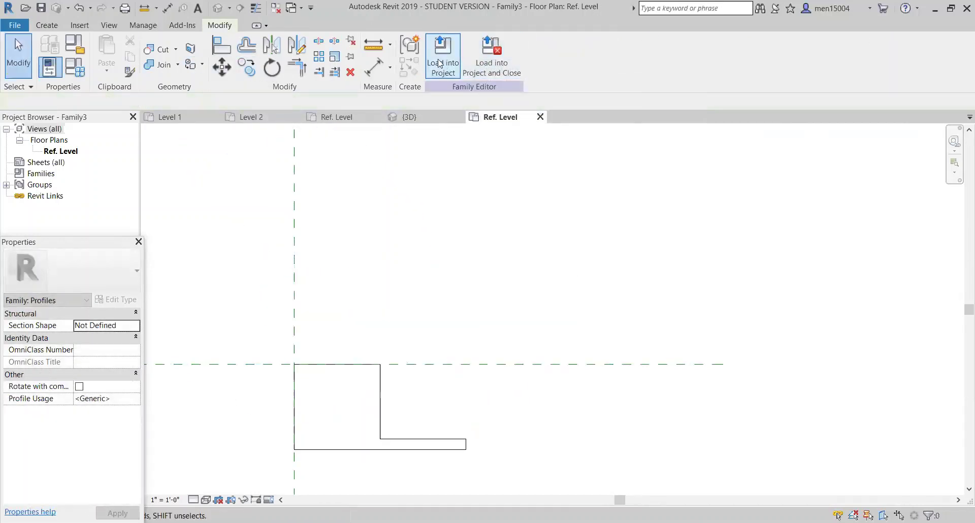
Reload the repositioned profile family into Project1
{"action": "left_click", "coordinate": [443, 55]}
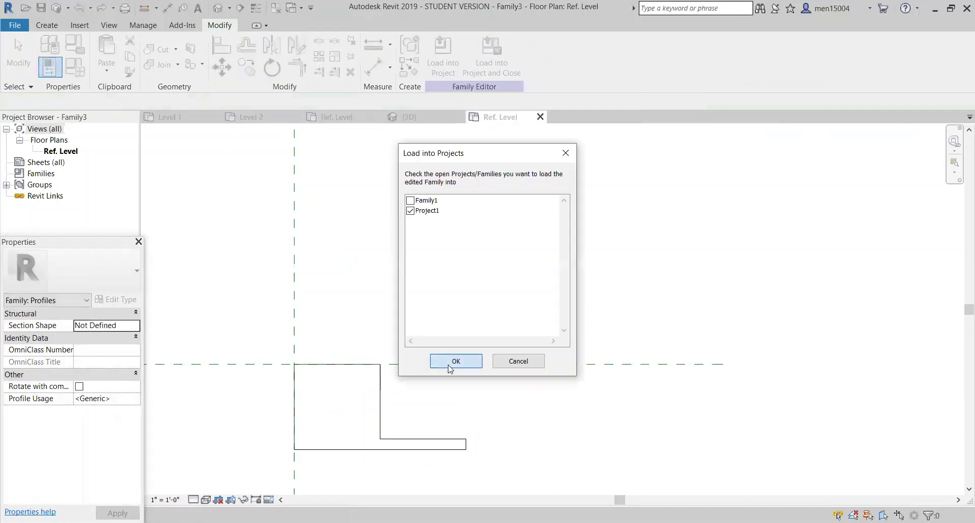
{"action": "left_click", "coordinate": [449, 365]}
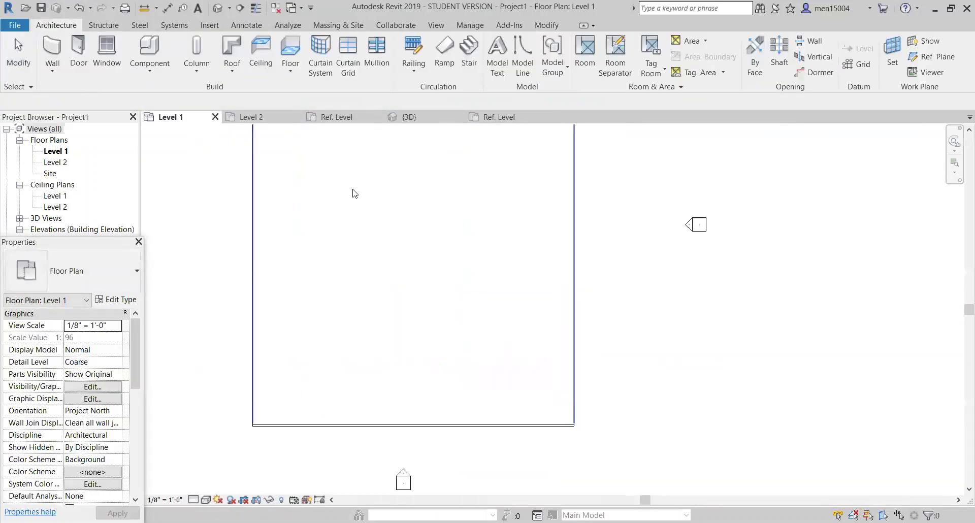
{"action": "left_click", "coordinate": [237, 9]}
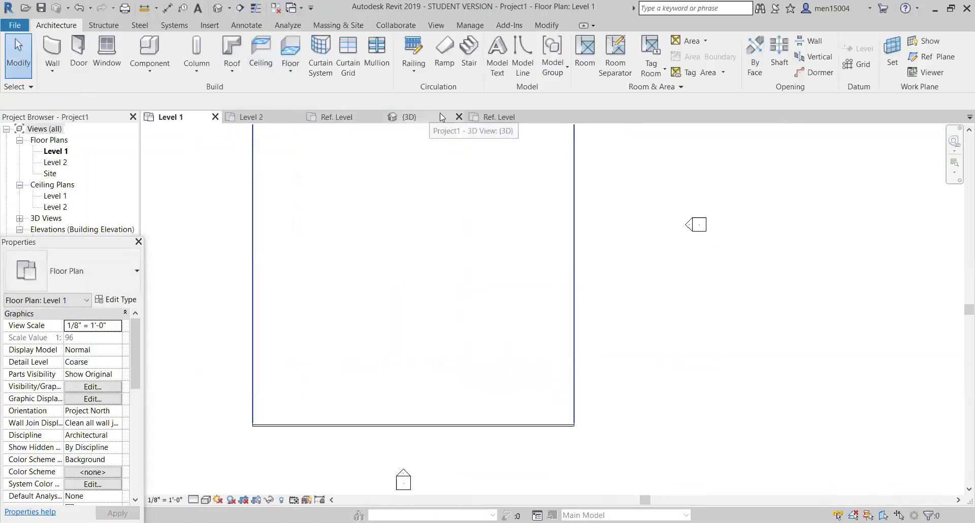
Examine in 3D how the reloaded profile sits against the floor along its front and back slab edges
{"action": "scroll", "coordinate": [468, 343], "scroll_direction": "up", "scroll_amount": 2}
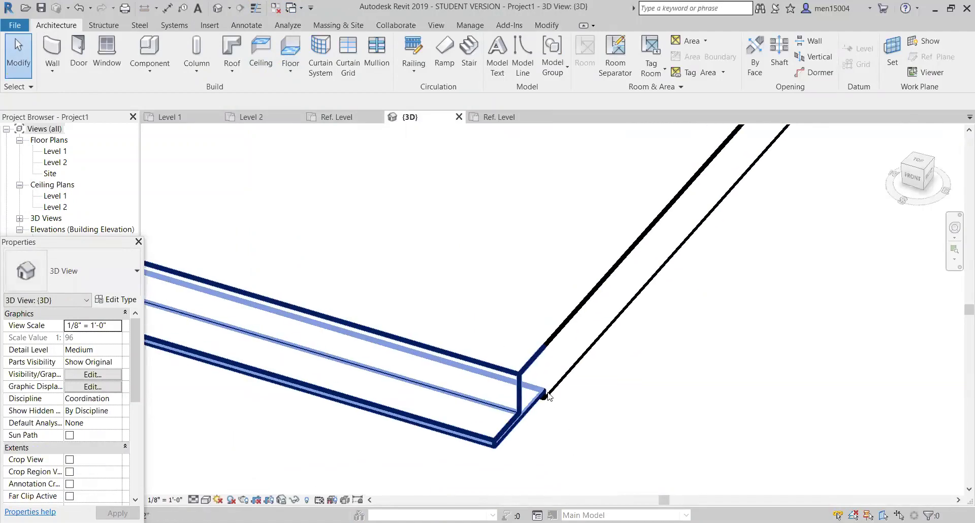
{"action": "scroll", "coordinate": [517, 413], "scroll_direction": "down", "scroll_amount": 4}
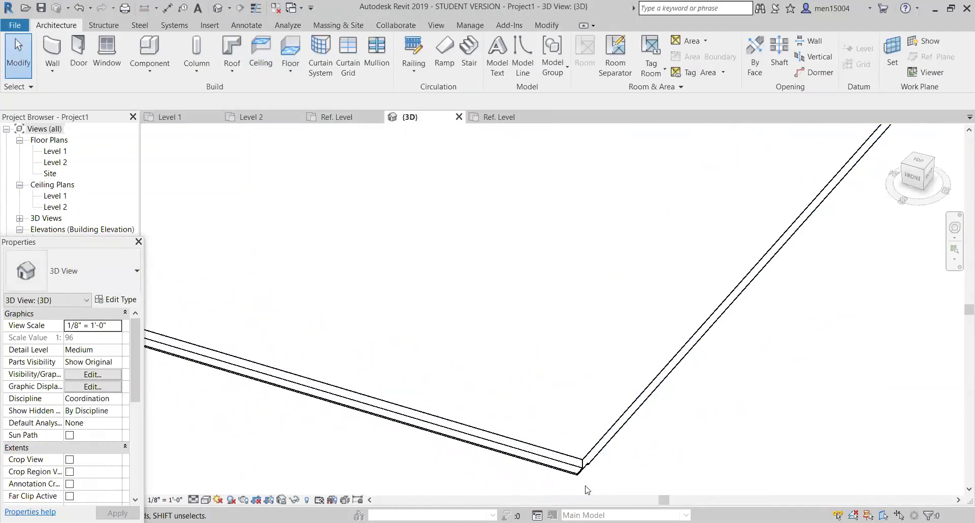
{"action": "scroll", "coordinate": [662, 437], "scroll_direction": "down", "scroll_amount": 2}
{"action": "middle_click_drag", "start_coordinate": [662, 437], "coordinate": [376, 521]}
{"action": "scroll", "coordinate": [520, 409], "scroll_direction": "down", "scroll_amount": 2}
{"action": "middle_click_drag", "start_coordinate": [538, 386], "coordinate": [501, 518]}
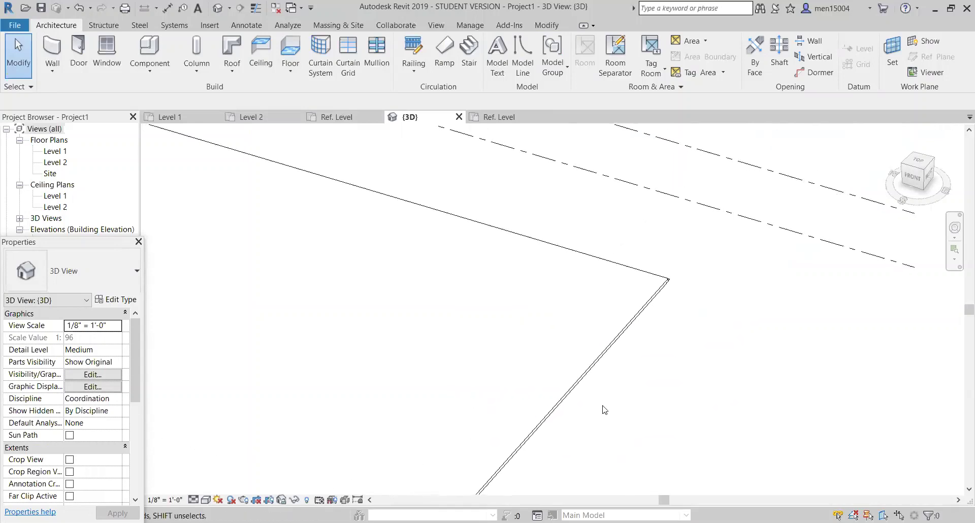
{"action": "scroll", "coordinate": [650, 294], "scroll_direction": "up", "scroll_amount": 1}
{"action": "scroll", "coordinate": [651, 296], "scroll_direction": "down", "scroll_amount": 1}
{"action": "middle_click_drag", "start_coordinate": [677, 363], "coordinate": [626, 421]}
{"action": "scroll", "coordinate": [624, 342], "scroll_direction": "up", "scroll_amount": 8}
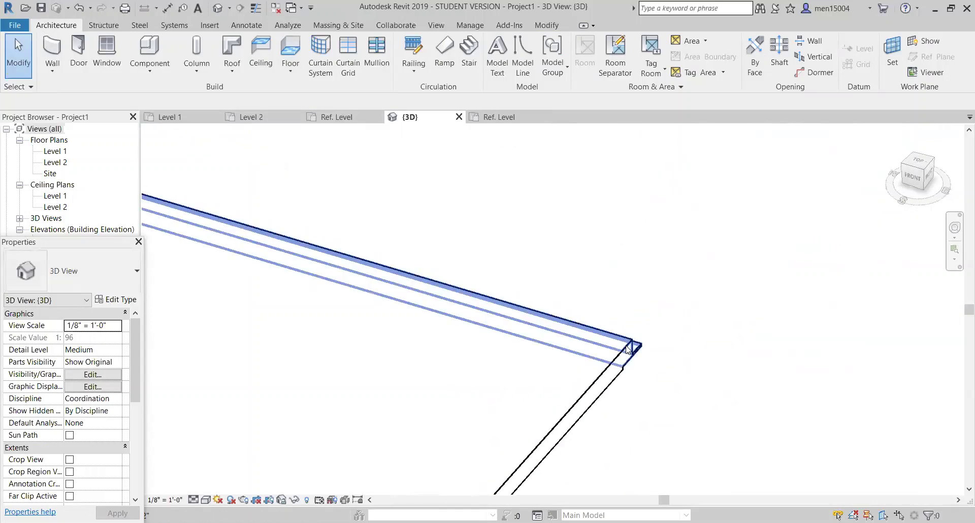
{"action": "scroll", "coordinate": [640, 368], "scroll_direction": "down", "scroll_amount": 8}
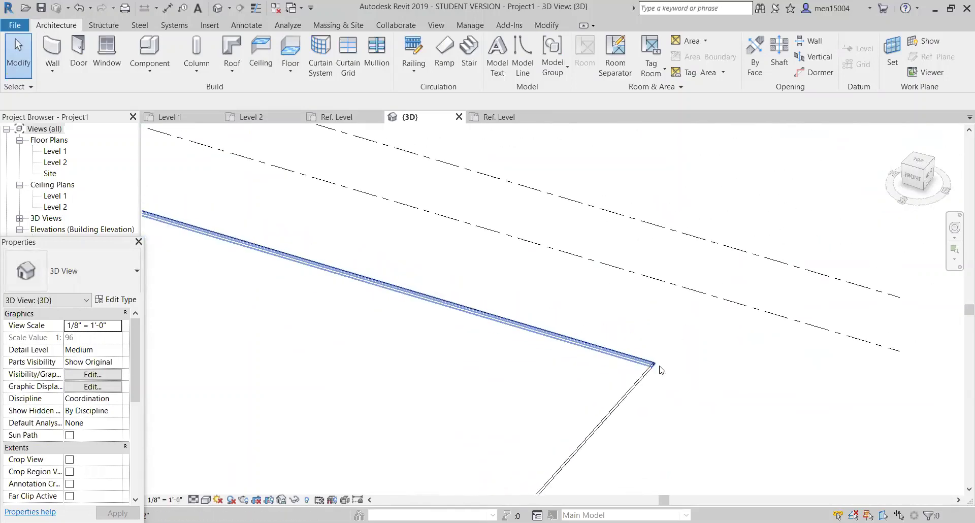
{"action": "middle_click_drag", "start_coordinate": [666, 373], "coordinate": [681, 316]}
{"action": "scroll", "coordinate": [609, 386], "scroll_direction": "up", "scroll_amount": 2}
{"action": "middle_click_drag", "start_coordinate": [526, 476], "coordinate": [564, 353]}
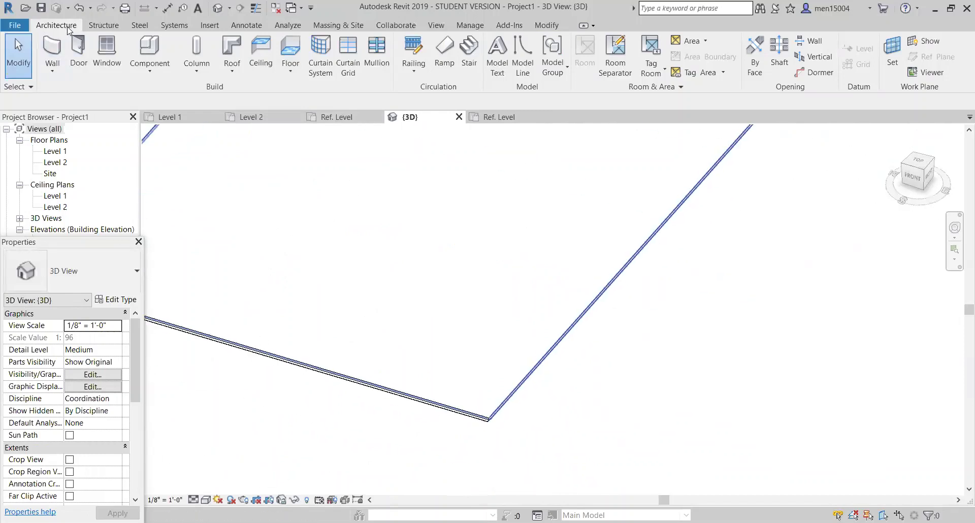
{"action": "middle_click_drag", "start_coordinate": [381, 379], "coordinate": [402, 283]}
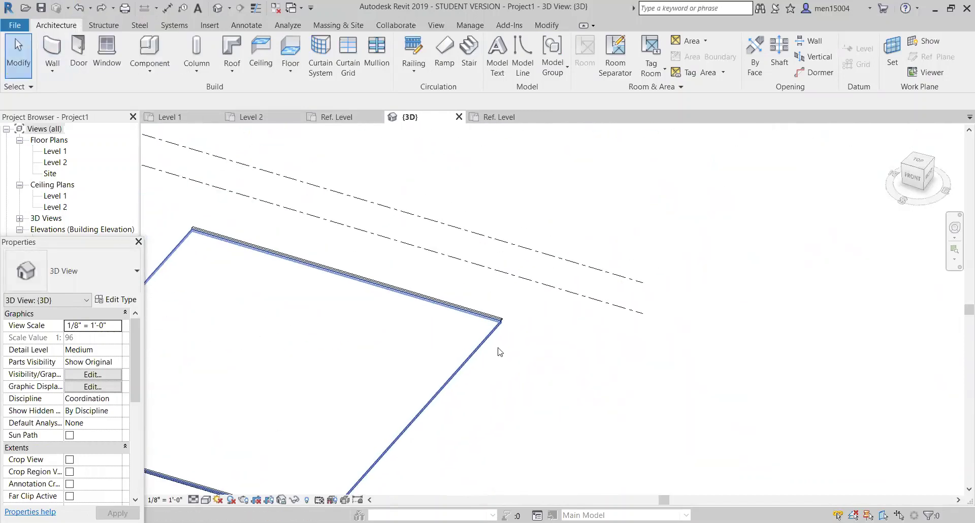
{"action": "scroll", "coordinate": [496, 326], "scroll_direction": "down", "scroll_amount": 3}
Undo the slab edges placed along the front and back of the floor
{"action": "left_click", "coordinate": [77, 8]}
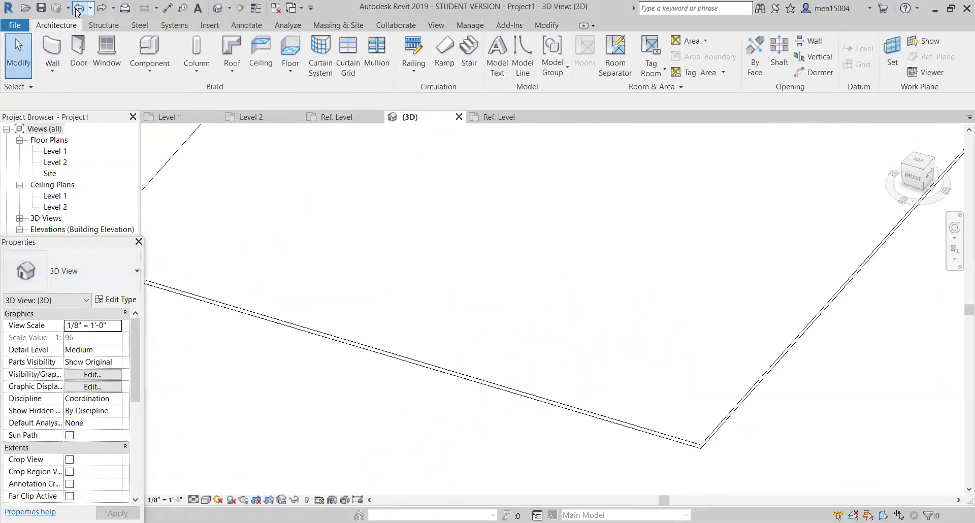
{"action": "scroll", "coordinate": [558, 274], "scroll_direction": "down", "scroll_amount": 1}
{"action": "middle_click_drag", "start_coordinate": [530, 264], "coordinate": [439, 239]}
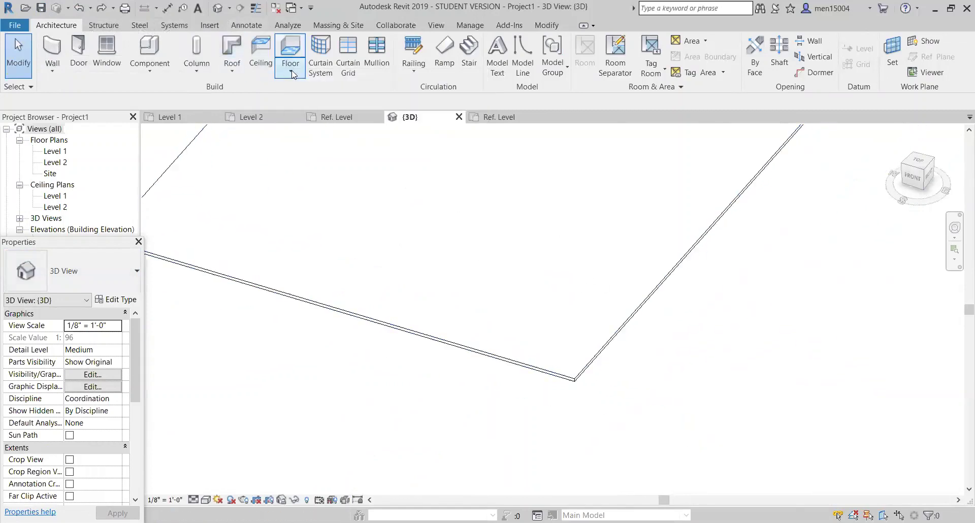
Place a slab edge along the upper front edge of the floor, replacing a first try on the lower front edge
{"action": "left_click", "coordinate": [291, 73]}
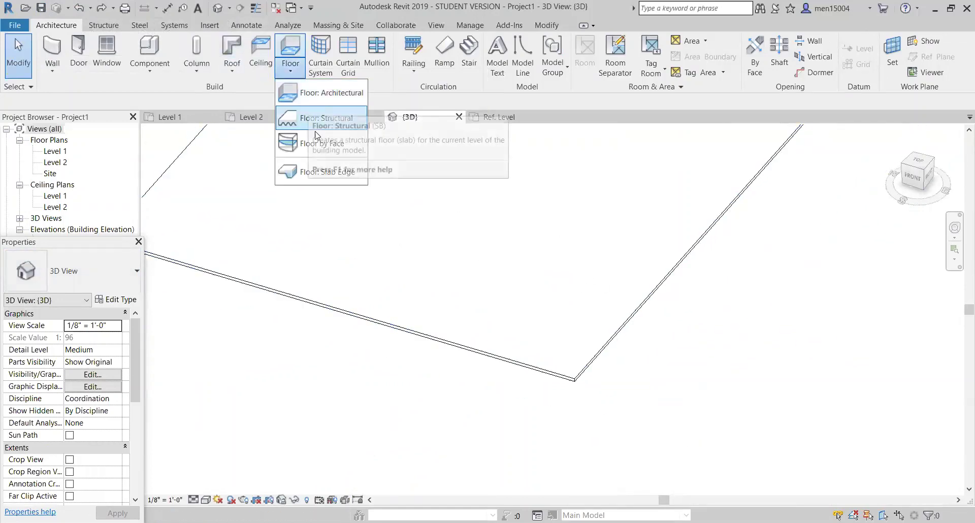
{"action": "left_click", "coordinate": [316, 173]}
{"action": "left_click", "coordinate": [546, 372]}
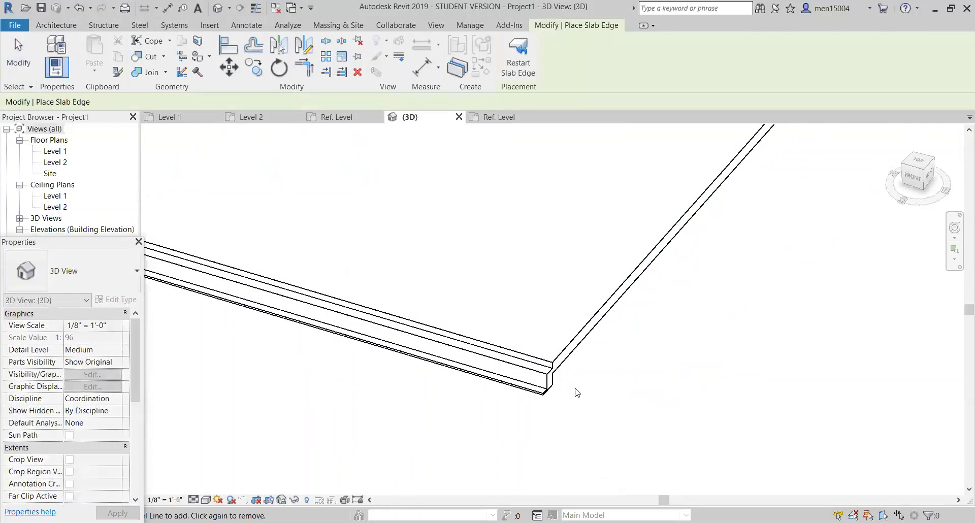
{"action": "scroll", "coordinate": [577, 388], "scroll_direction": "up", "scroll_amount": 2}
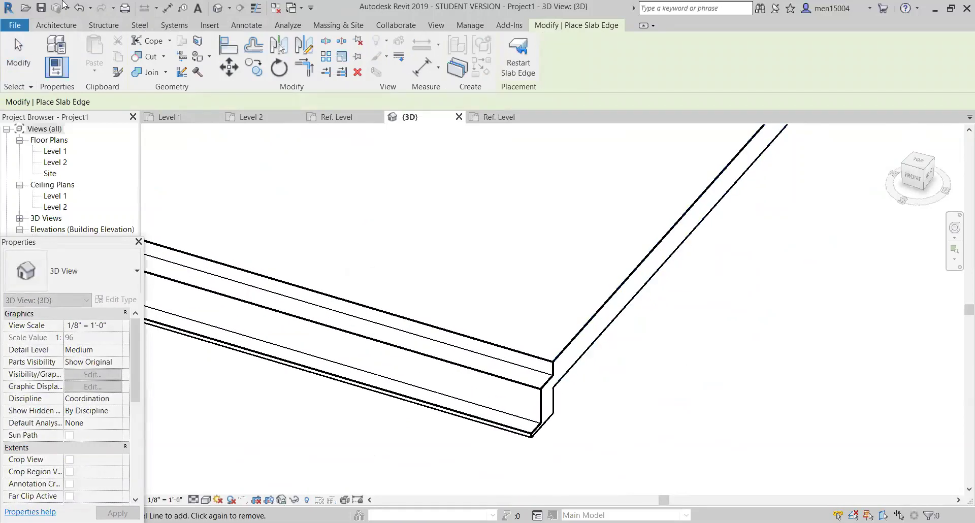
{"action": "left_click", "coordinate": [78, 8]}
{"action": "left_click", "coordinate": [533, 364]}
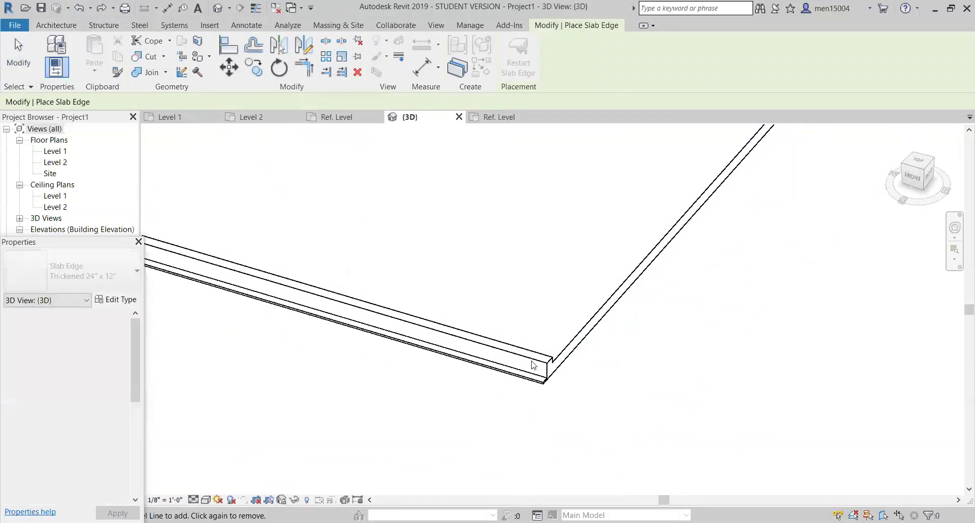
{"action": "key", "text": "Escape"}
{"action": "key", "text": "Escape"}
{"action": "scroll", "coordinate": [589, 361], "scroll_direction": "down", "scroll_amount": 4}
{"action": "middle_click_drag", "start_coordinate": [589, 361], "coordinate": [531, 313]}
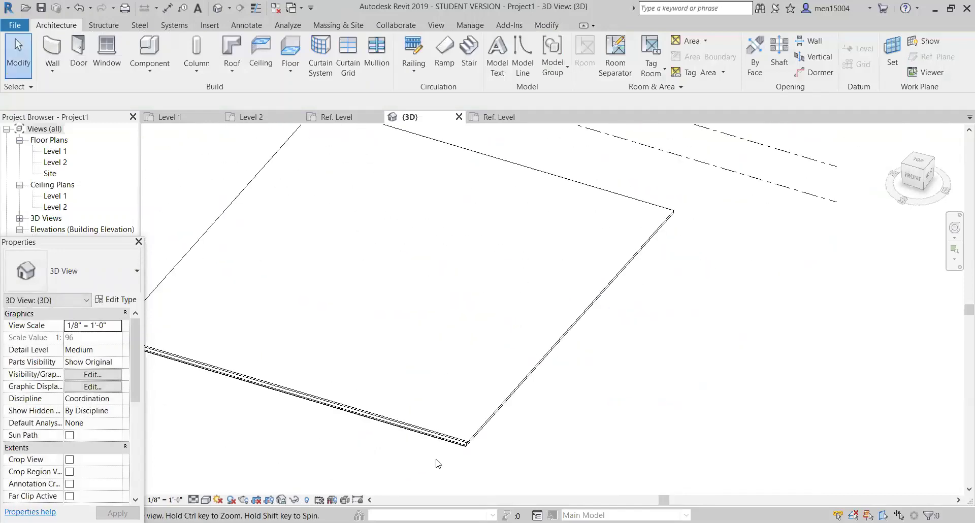